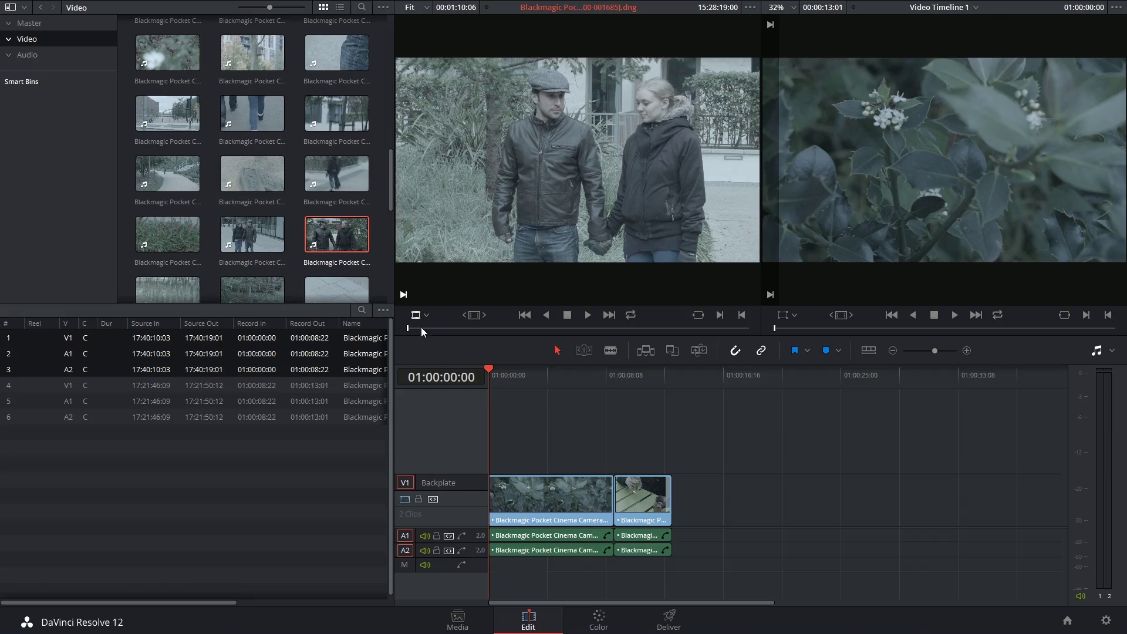
- Mark In and Out points on the walking-couple clip in the source viewer
drag(424, 327, 470, 335)
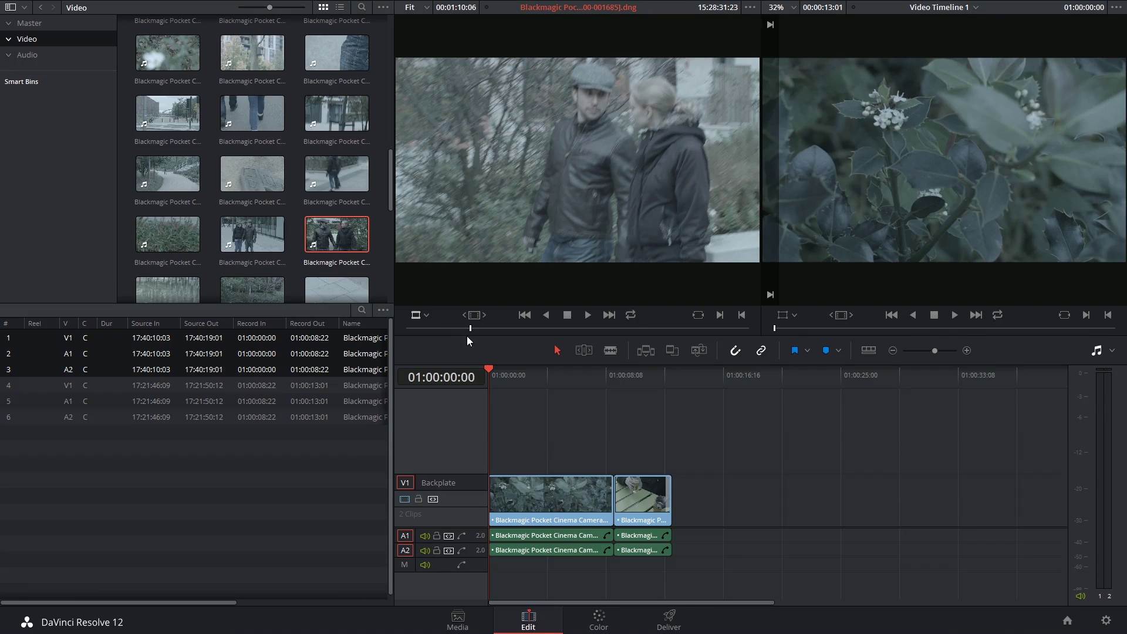
click(345, 251)
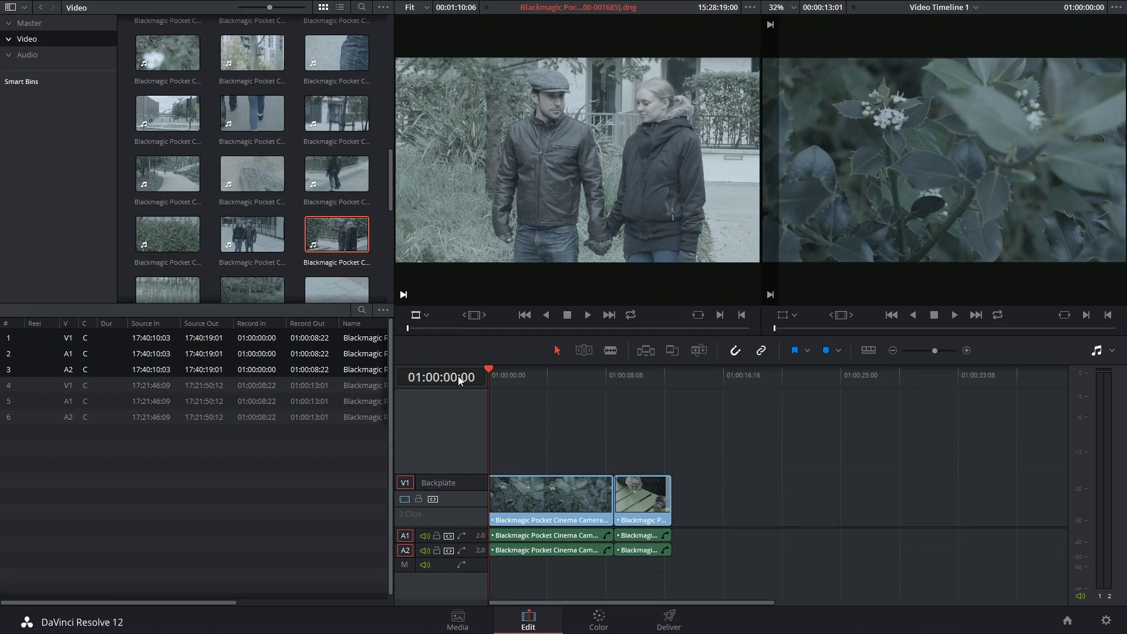
mouse_move(451, 326)
mouse_down()
mouse_move(475, 329)
mouse_move(463, 330)
mouse_up()
key(i)
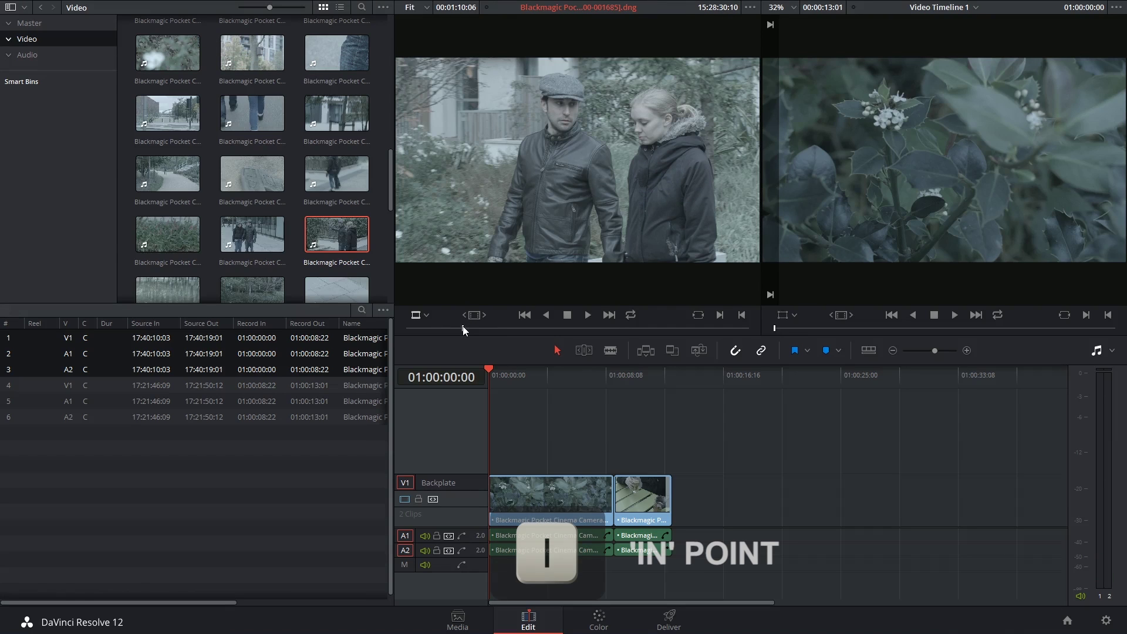
drag(513, 330, 535, 330)
key(o)
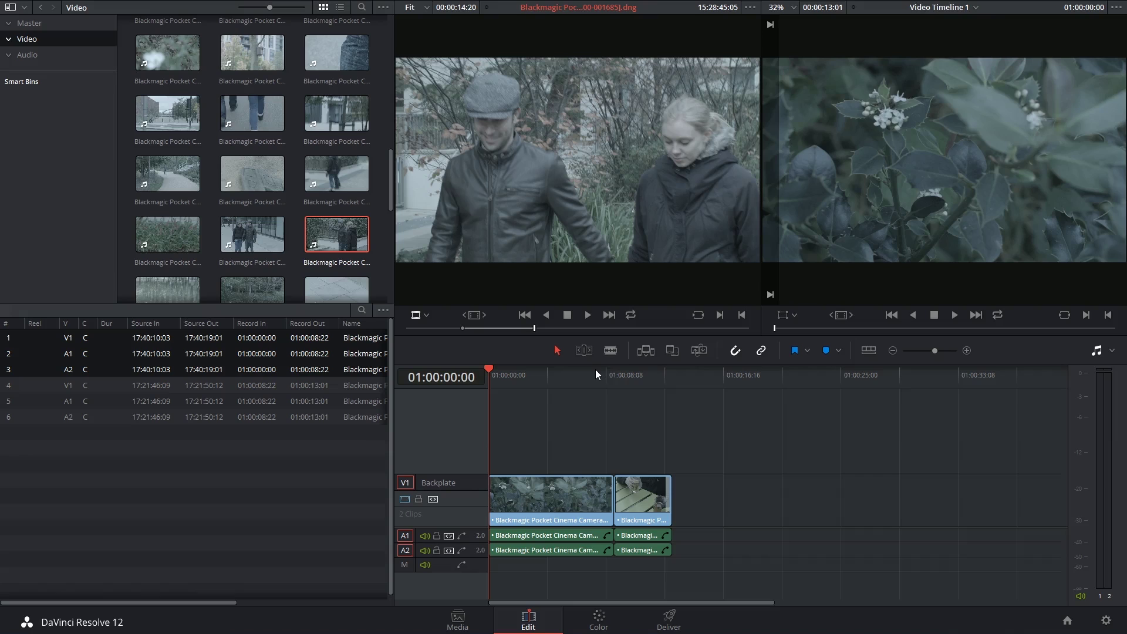
- Set a timeline In at 01:00:13:01 and overwrite the couple shot onto the Backplate end
click(580, 378)
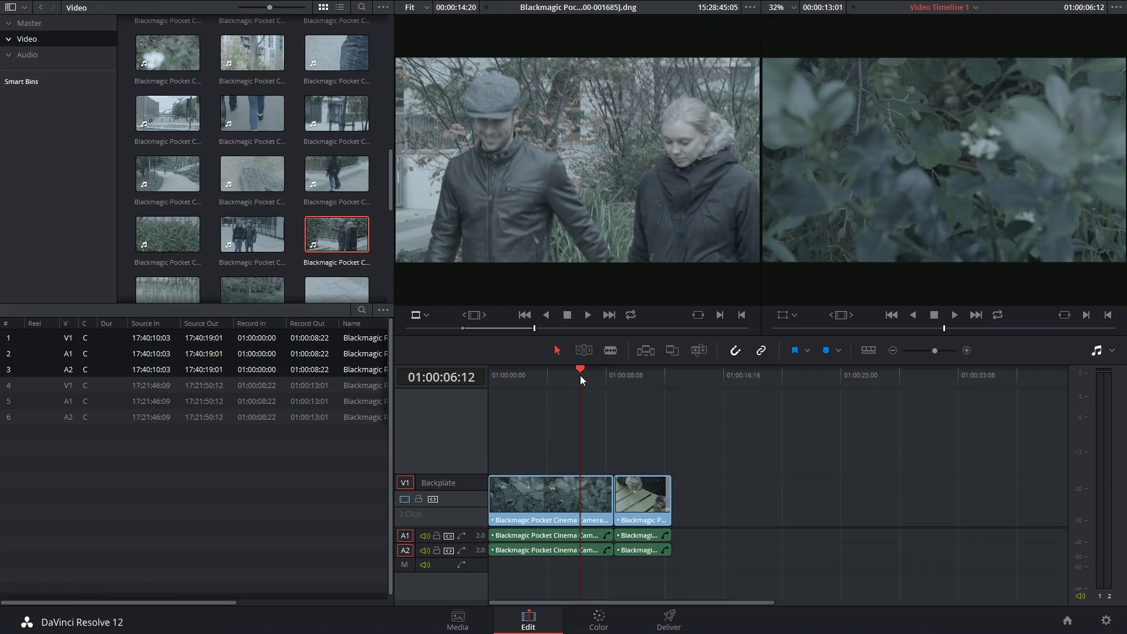
key(Up)
key(Down)
key(Up)
key(Down)
key(Down)
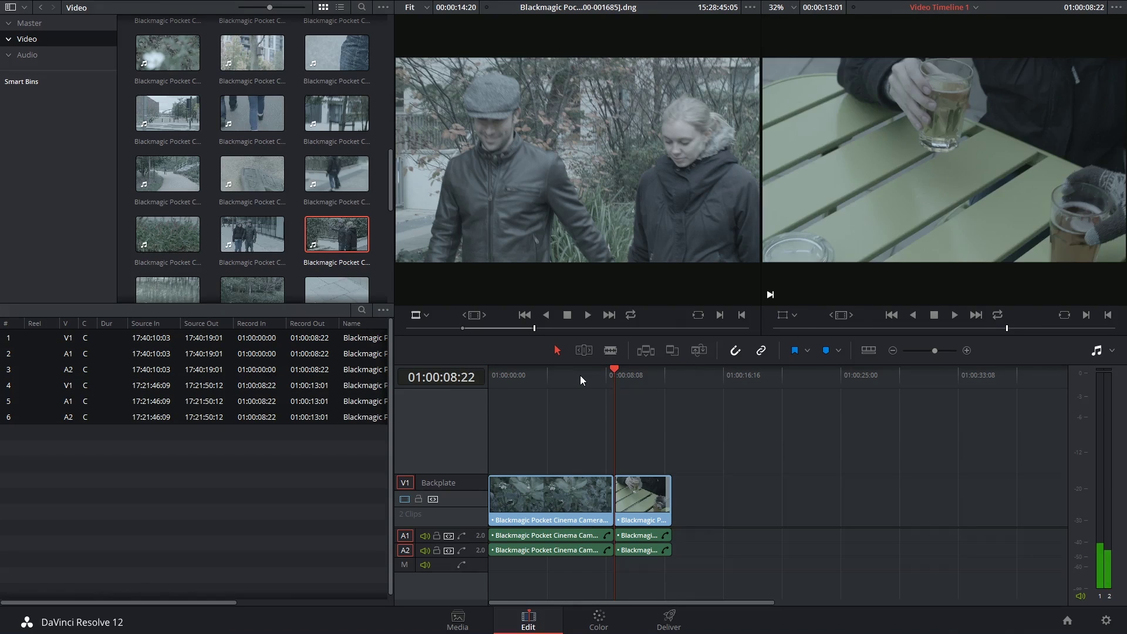
key(i)
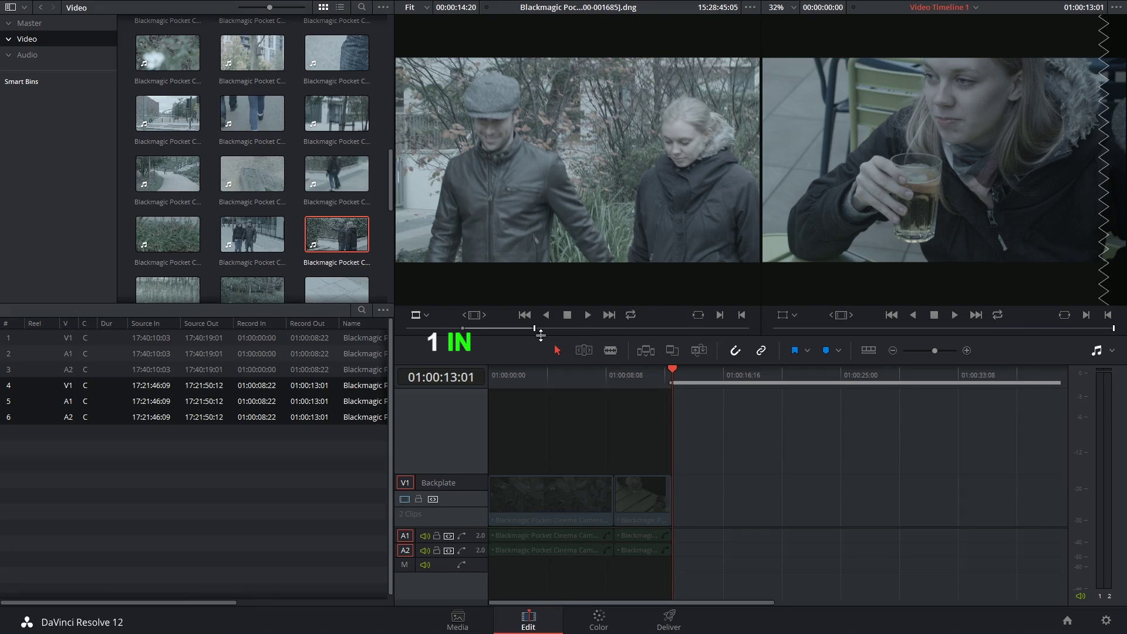
click(646, 350)
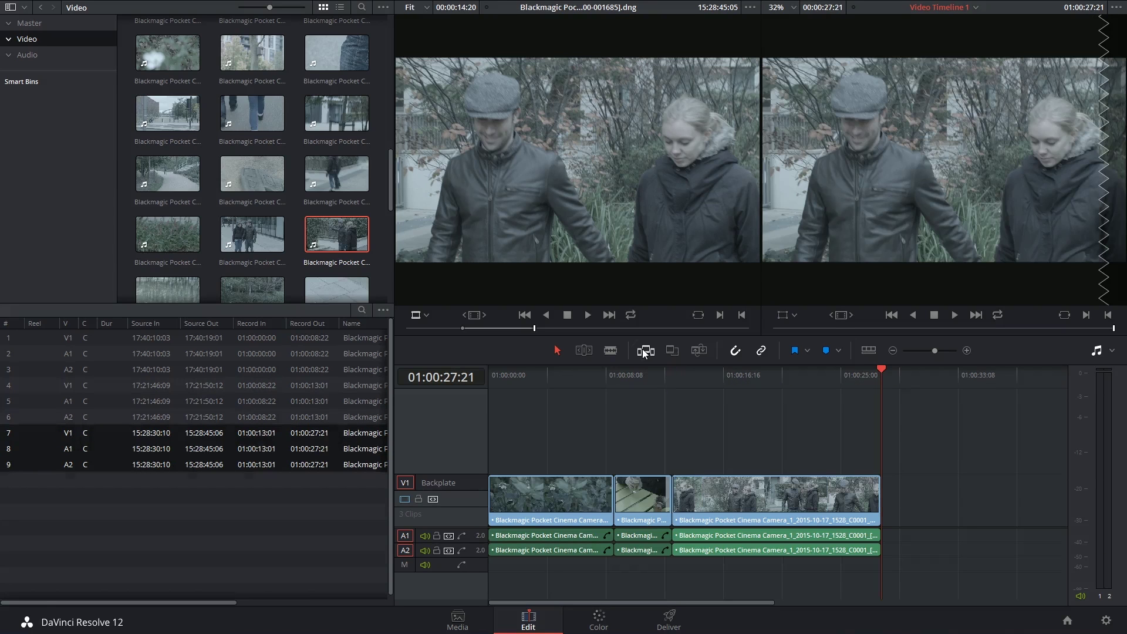
click(668, 378)
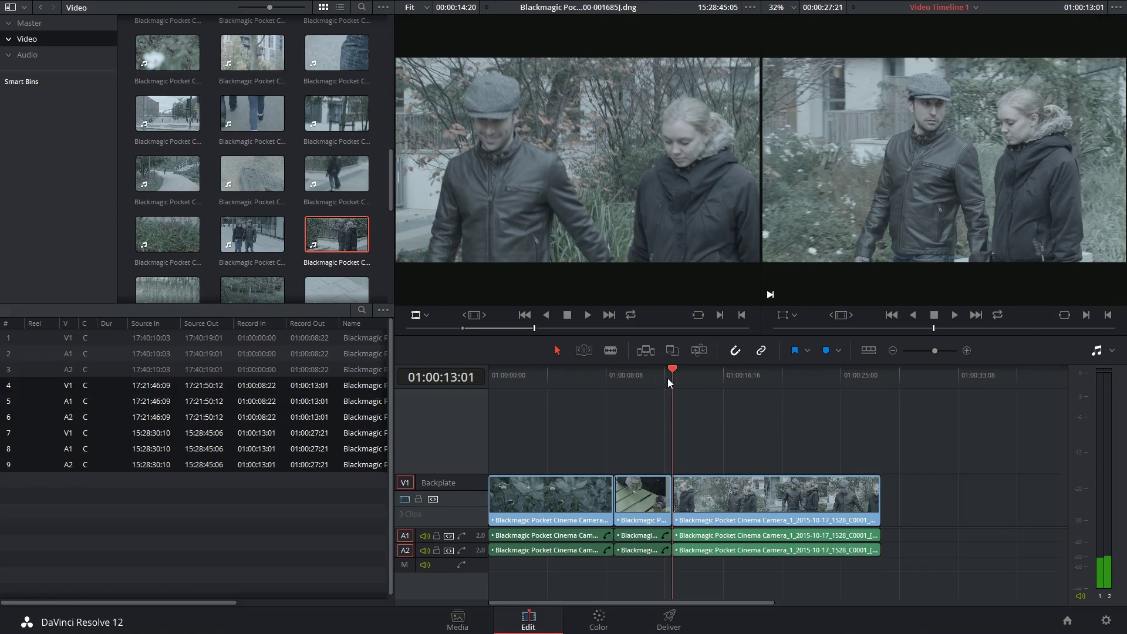
click(245, 153)
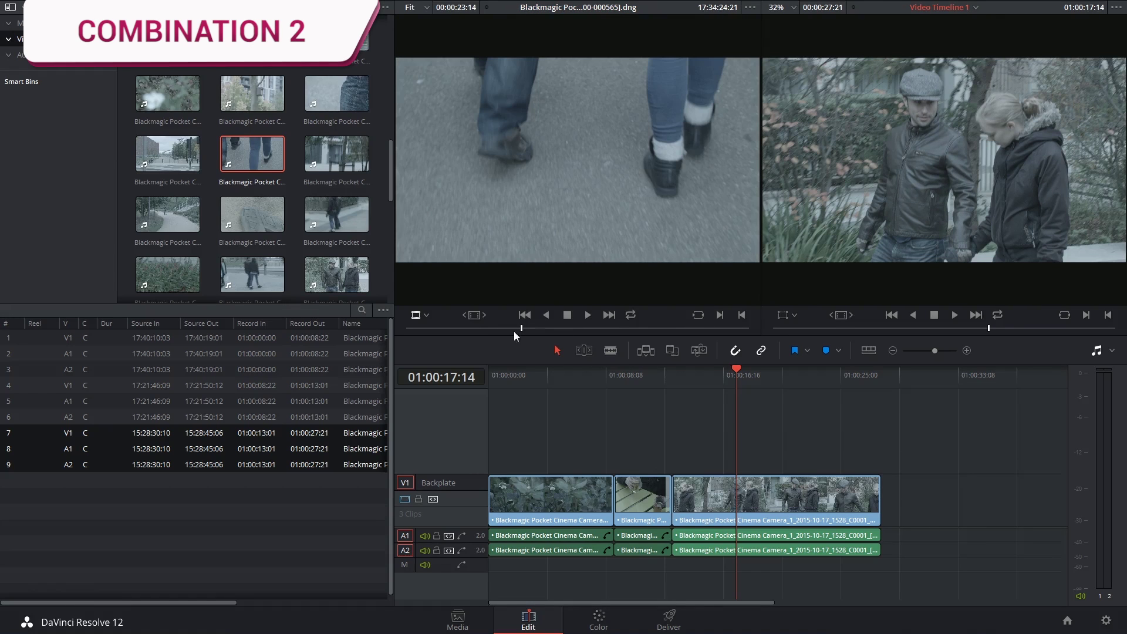
- Mark the walking-feet shot and overwrite it into the couple clip, ending near 01:00:17:01
click(519, 329)
key(space)
key(i)
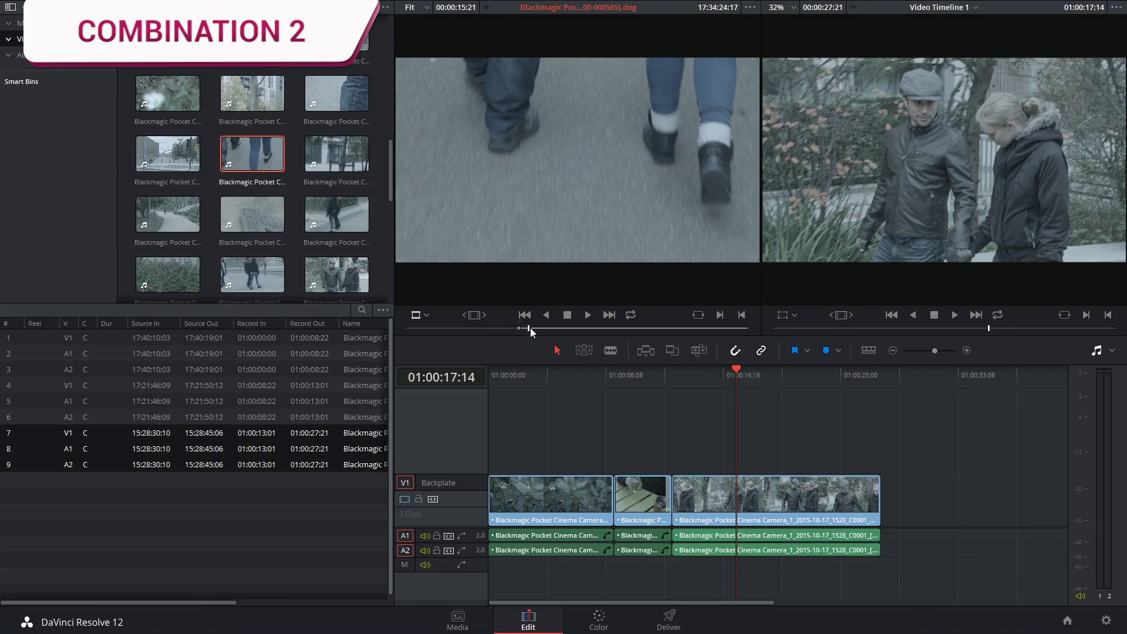
key(space)
key(o)
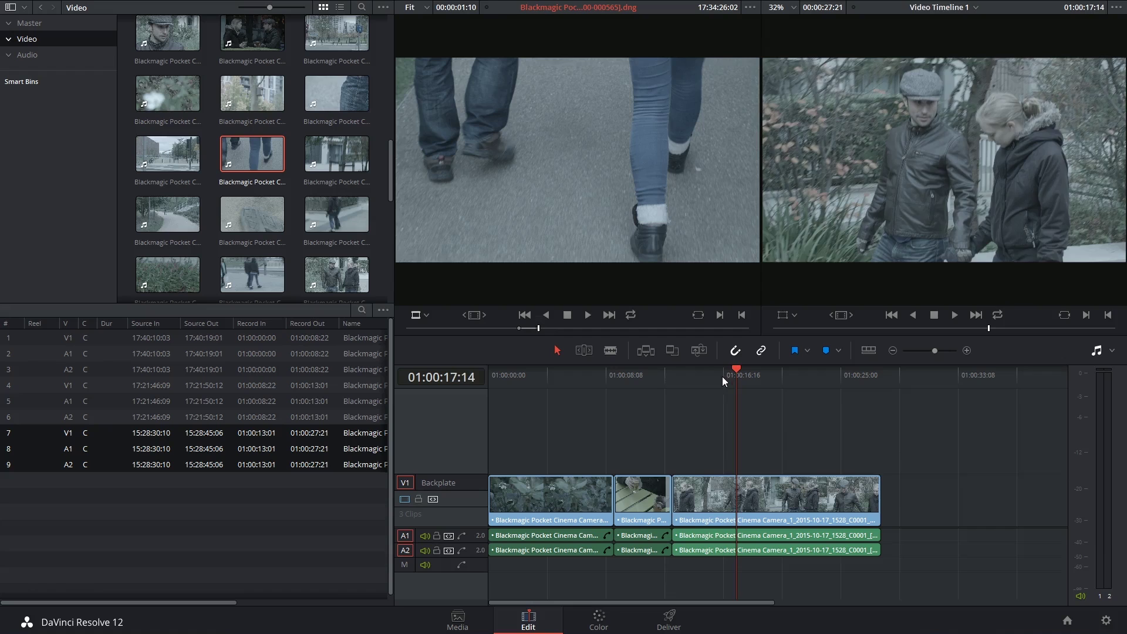
drag(722, 375, 727, 375)
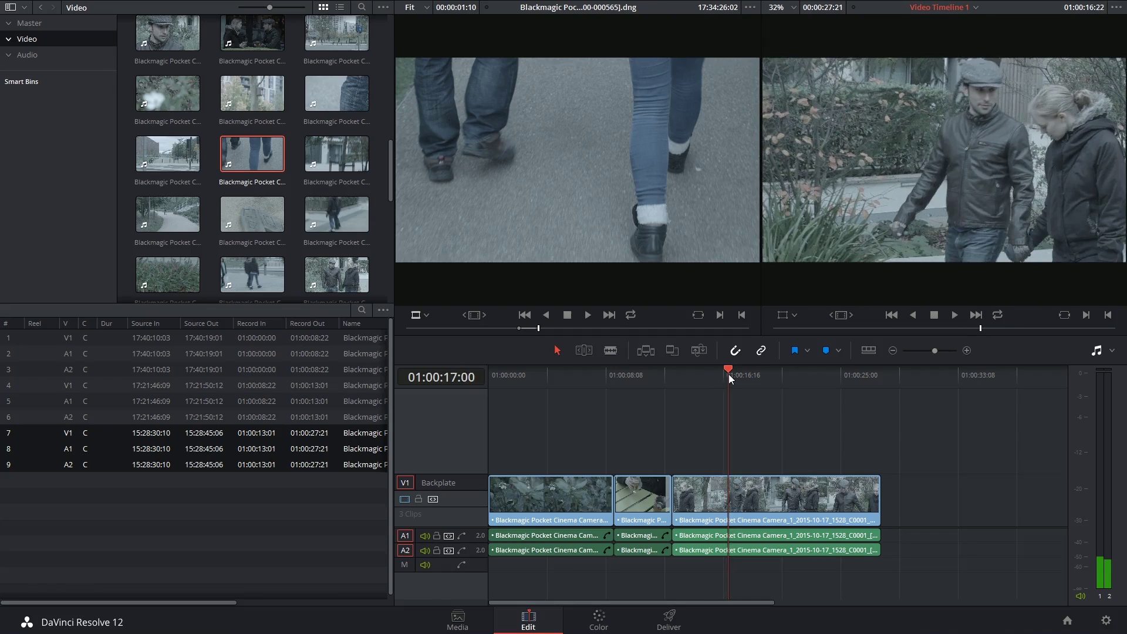
key(o)
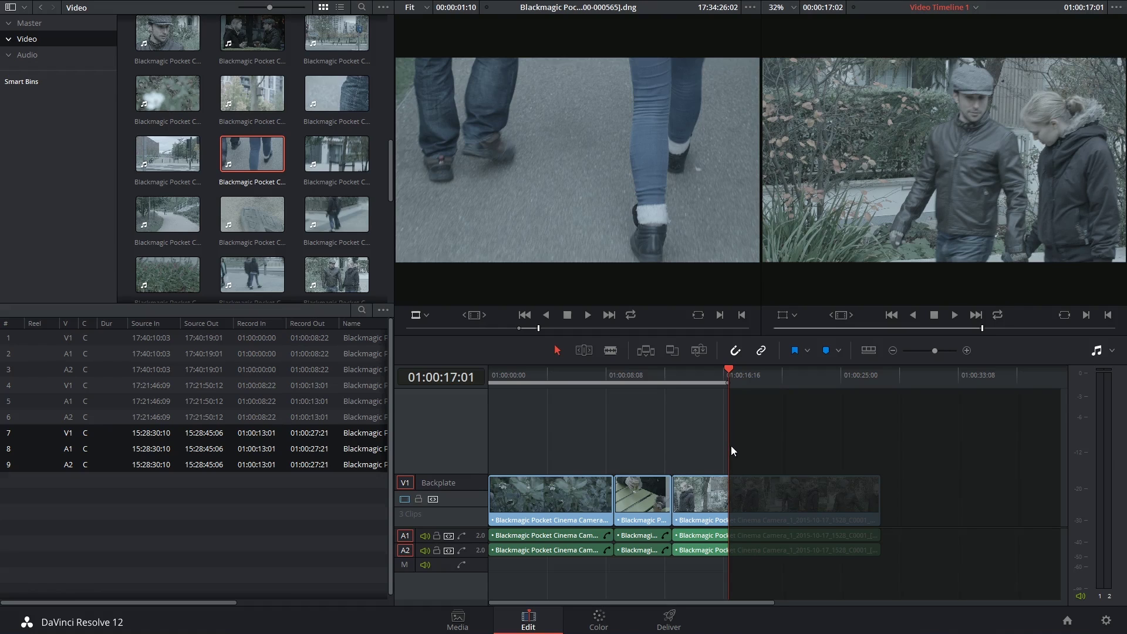
click(672, 350)
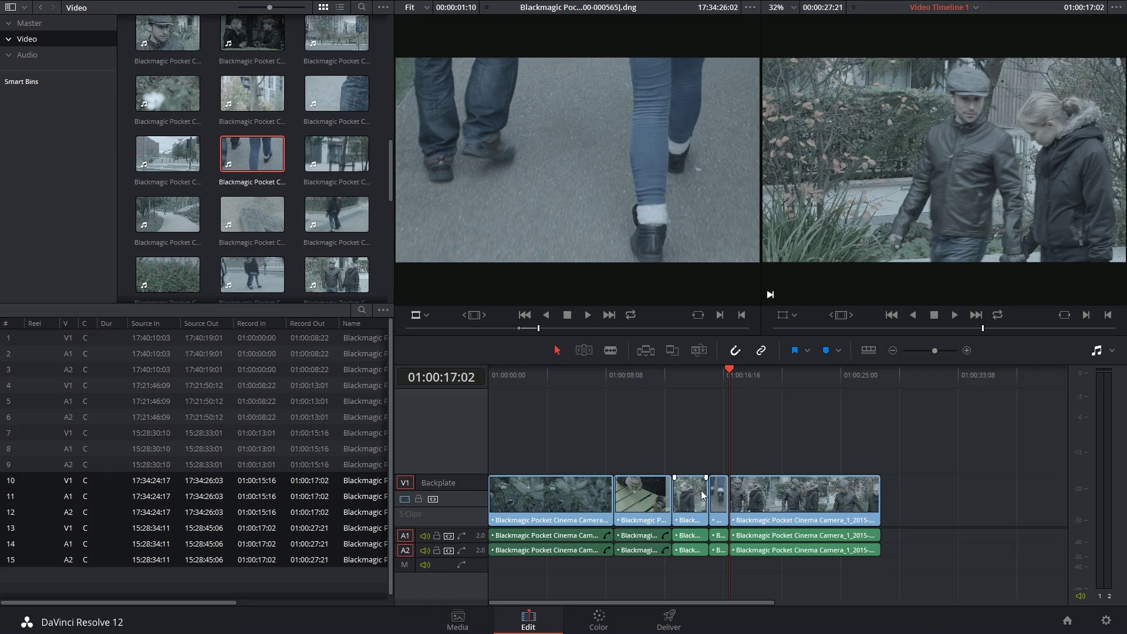
mouse_move(710, 375)
mouse_down()
mouse_move(720, 371)
mouse_move(695, 375)
mouse_up()
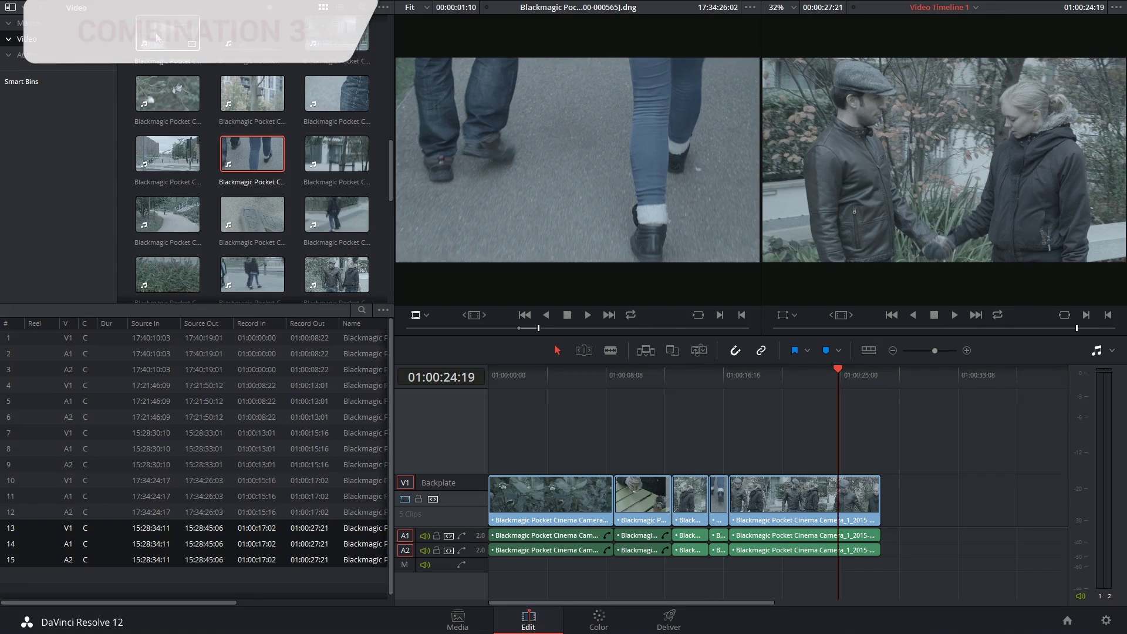
- Mark timeline In/Out at 01:00:22:16 and 01:00:32:00 and overwrite the man-in-cap close-up there
double_click(158, 38)
drag(516, 328, 529, 336)
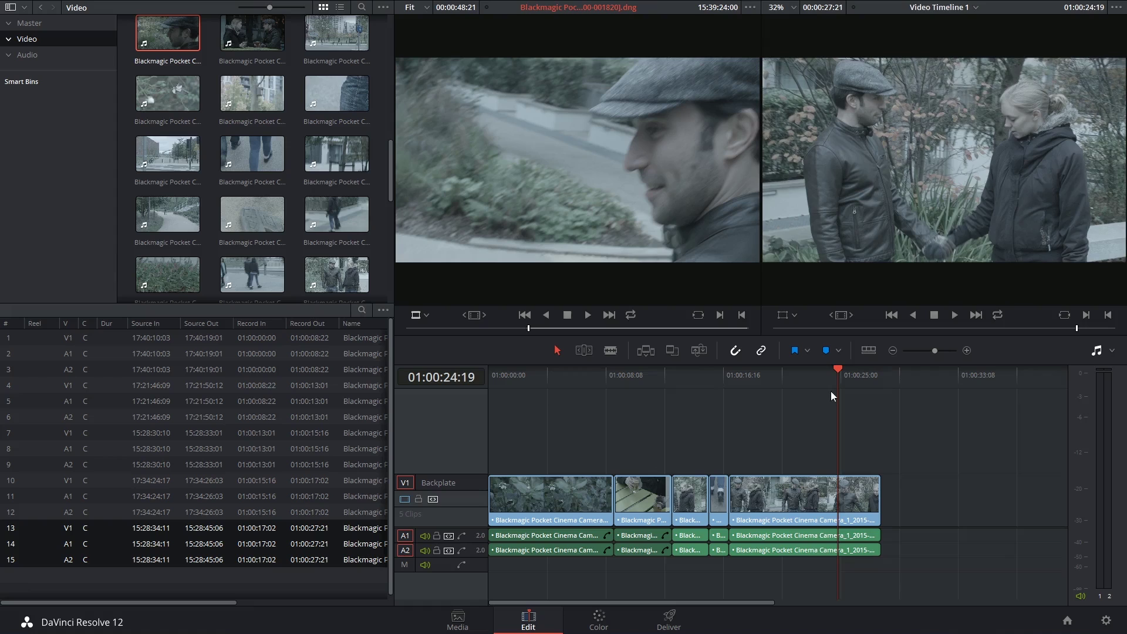
click(808, 385)
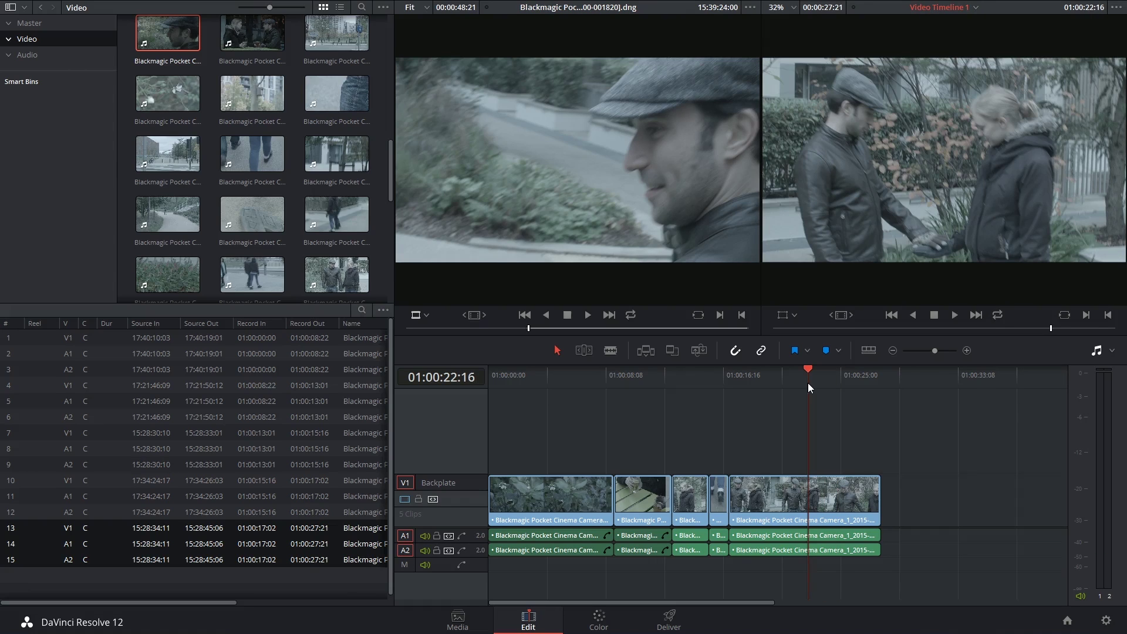
key(i)
click(939, 376)
key(o)
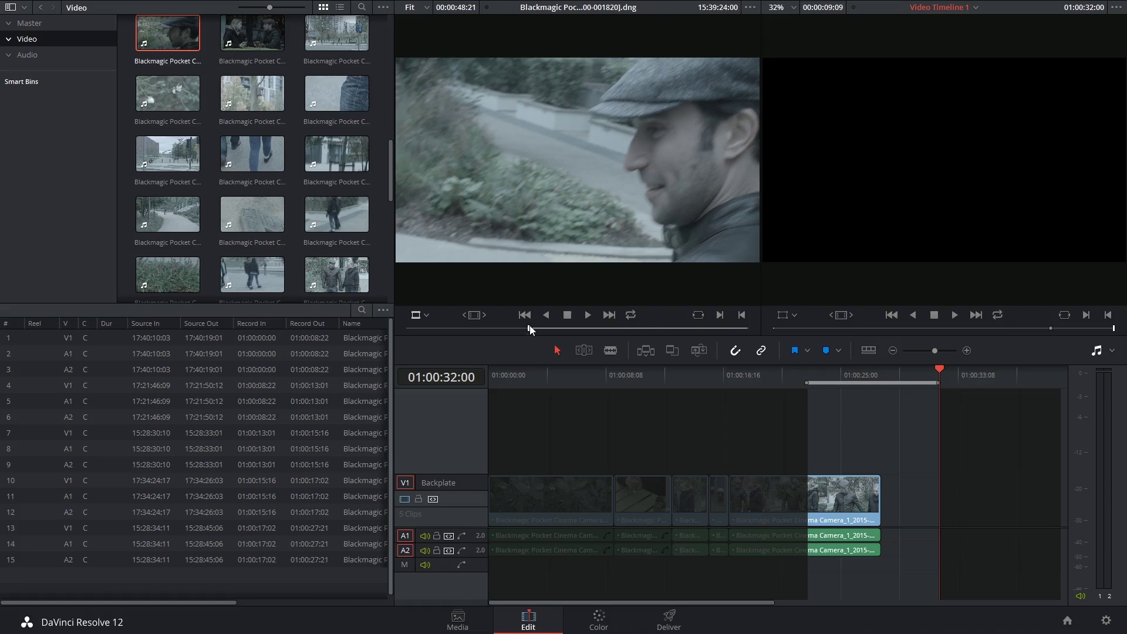
key(i)
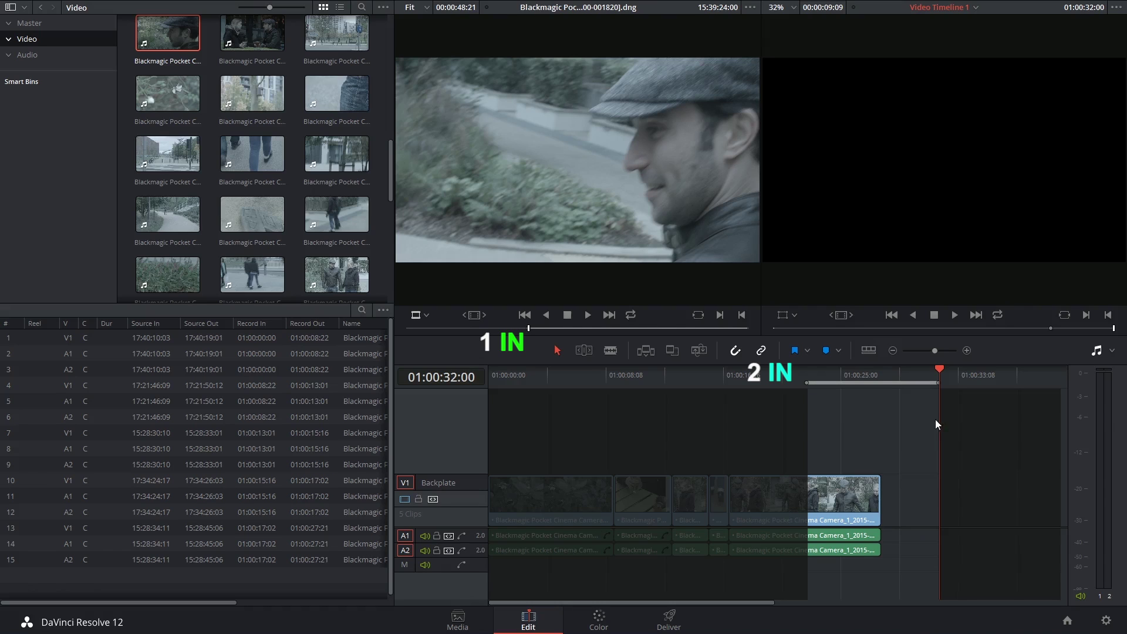
click(672, 351)
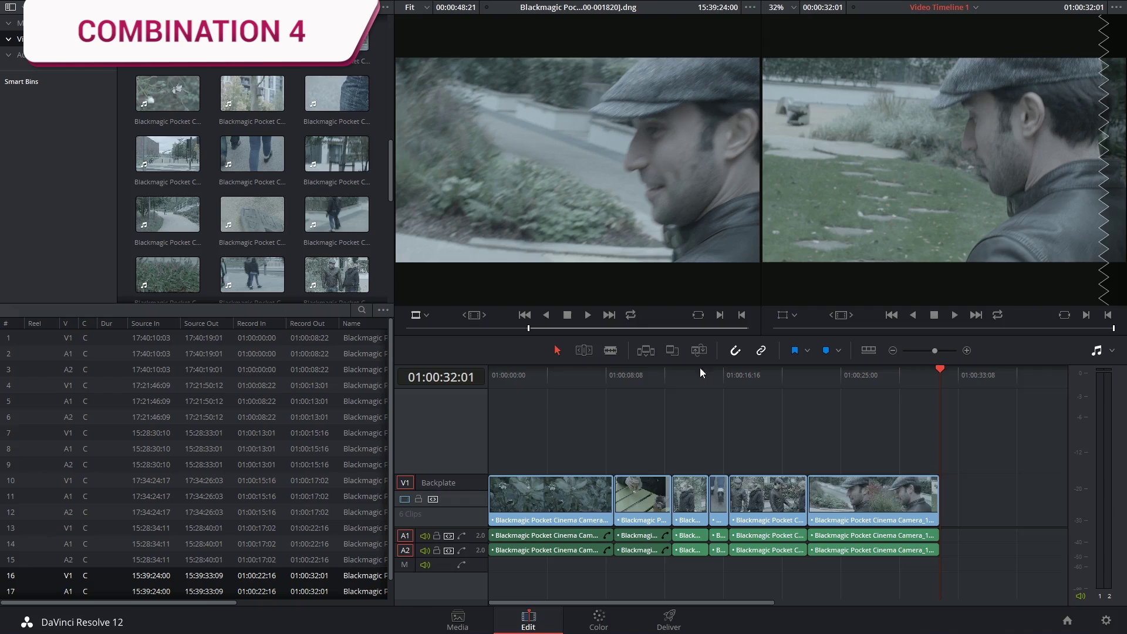
- Overwrite a wooden-sculpture shot onto Backplate, ending at 01:00:33:00 and trimming the close-up
double_click(252, 214)
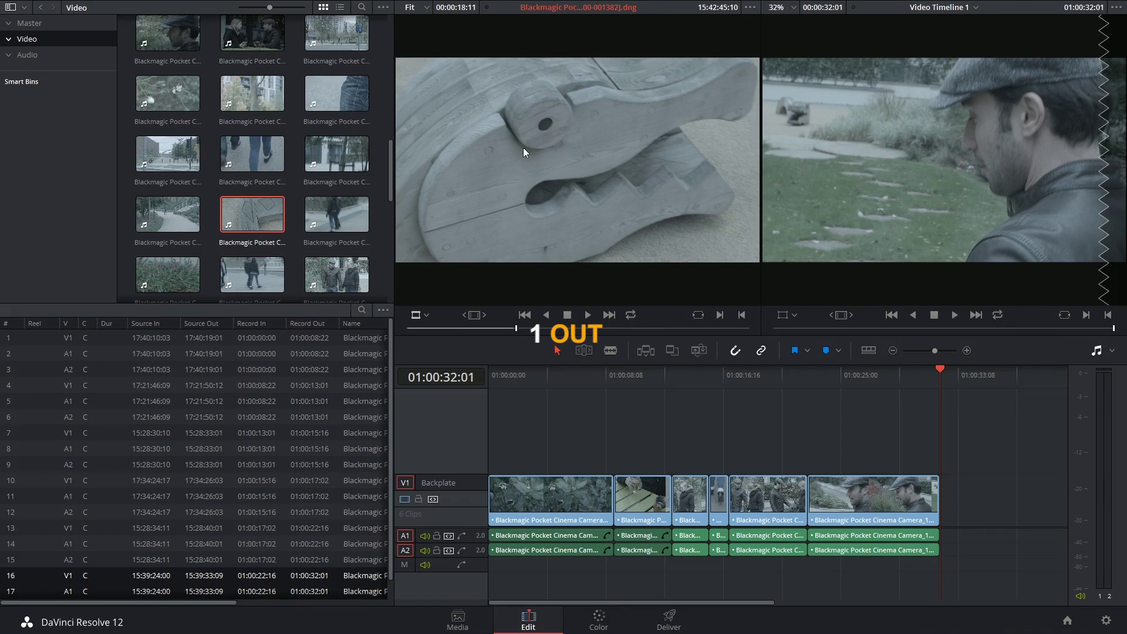
click(864, 375)
key(i)
click(953, 374)
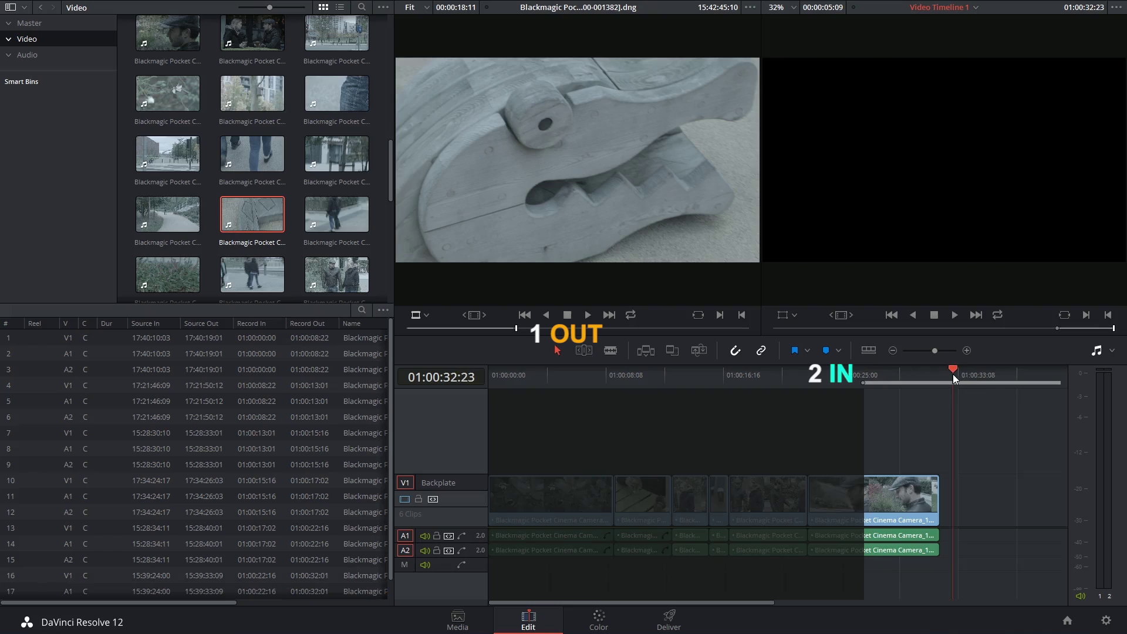
key(o)
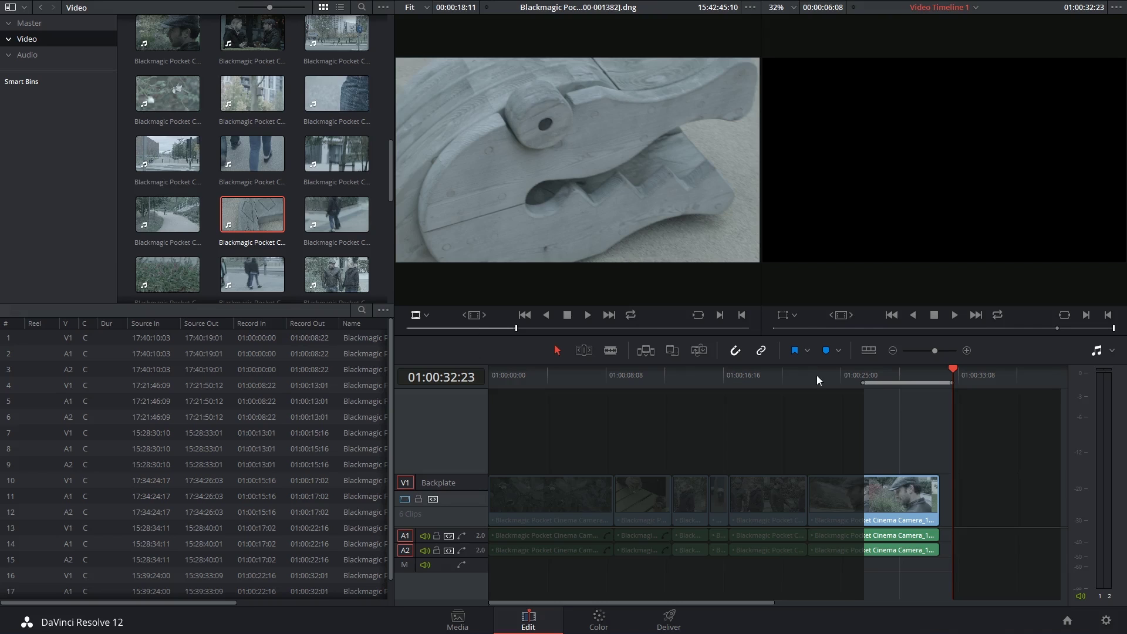
click(672, 351)
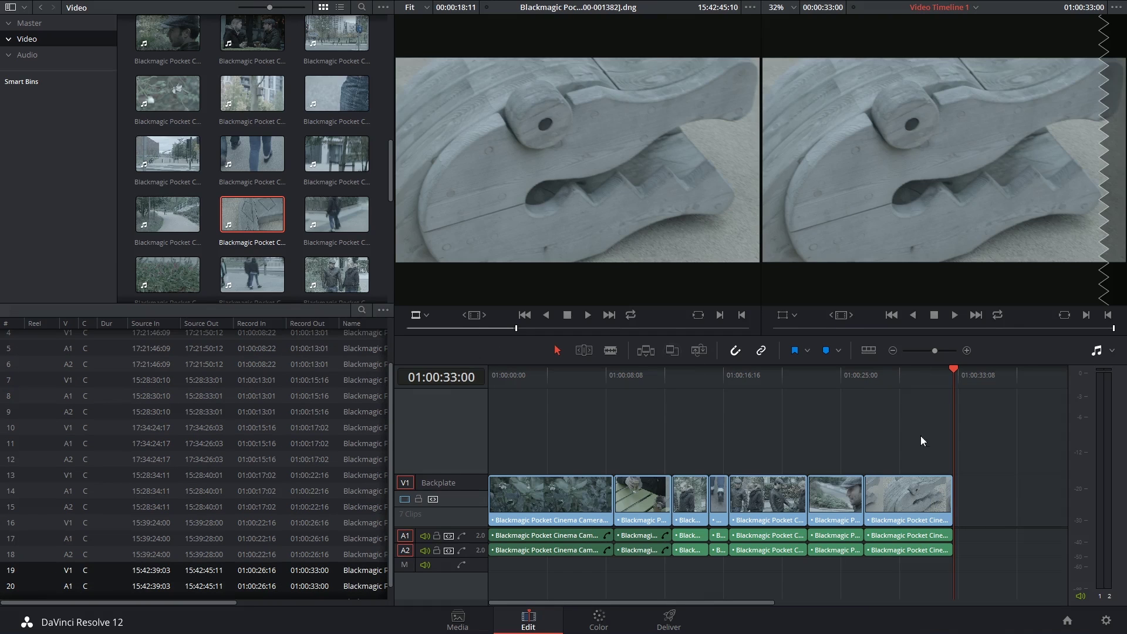
- Add a Video 2 track above Backplate and route the source video to it
drag(684, 373, 580, 479)
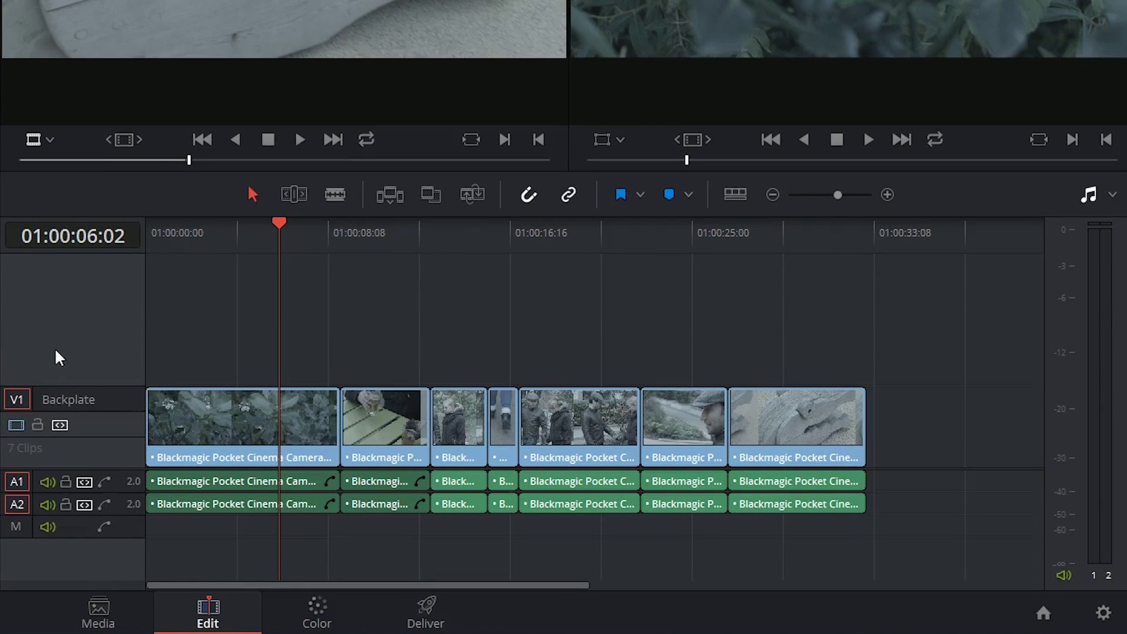
right_click(56, 318)
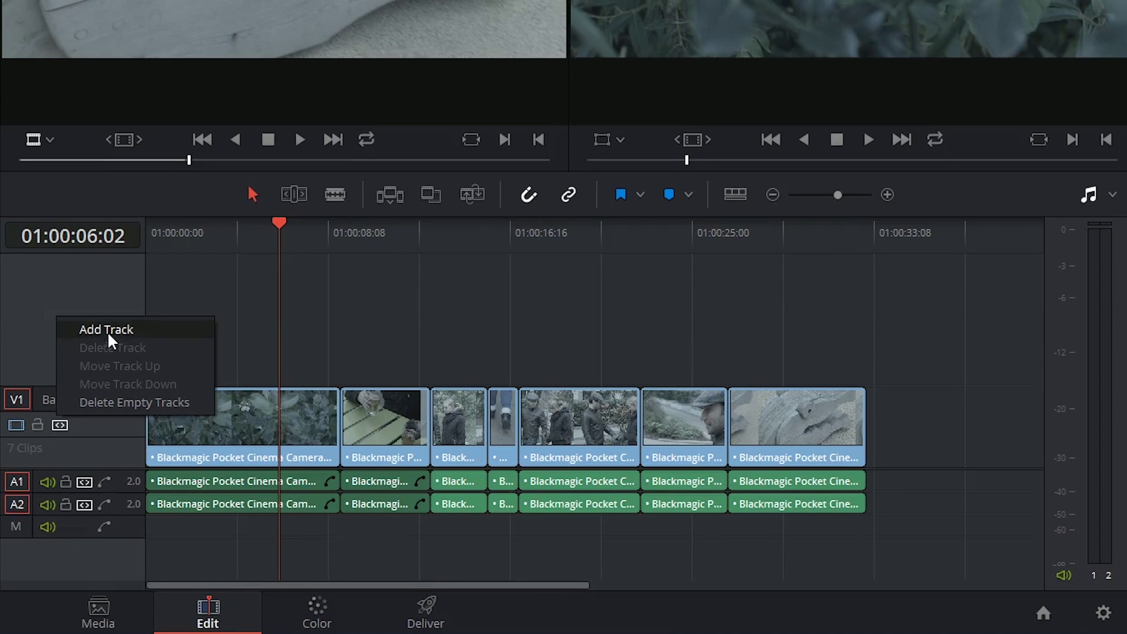
click(128, 327)
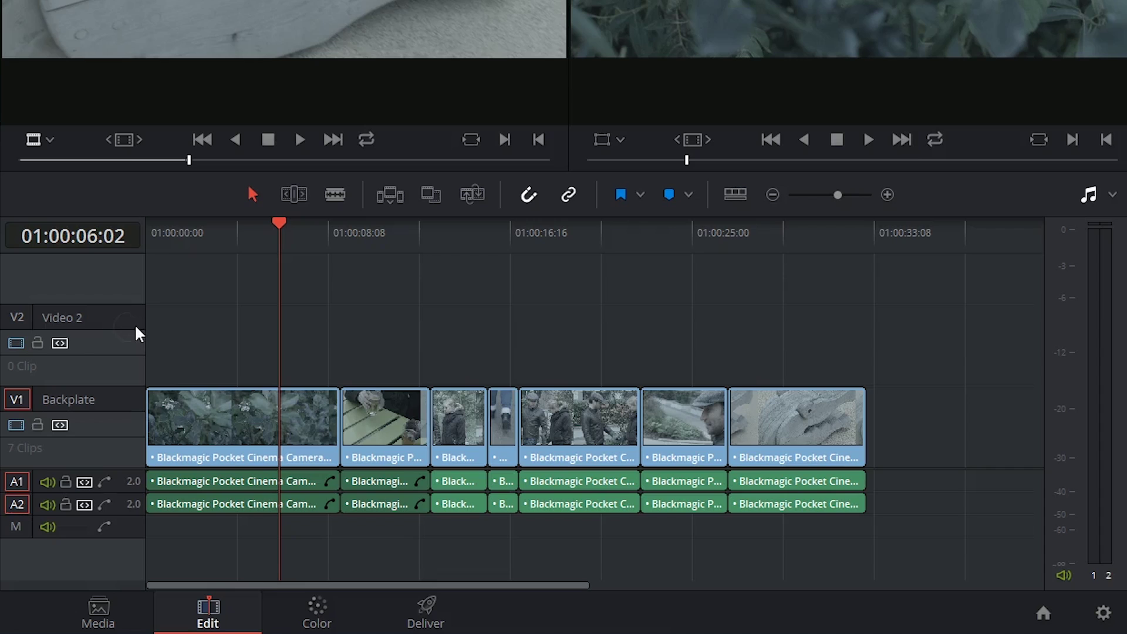
click(16, 318)
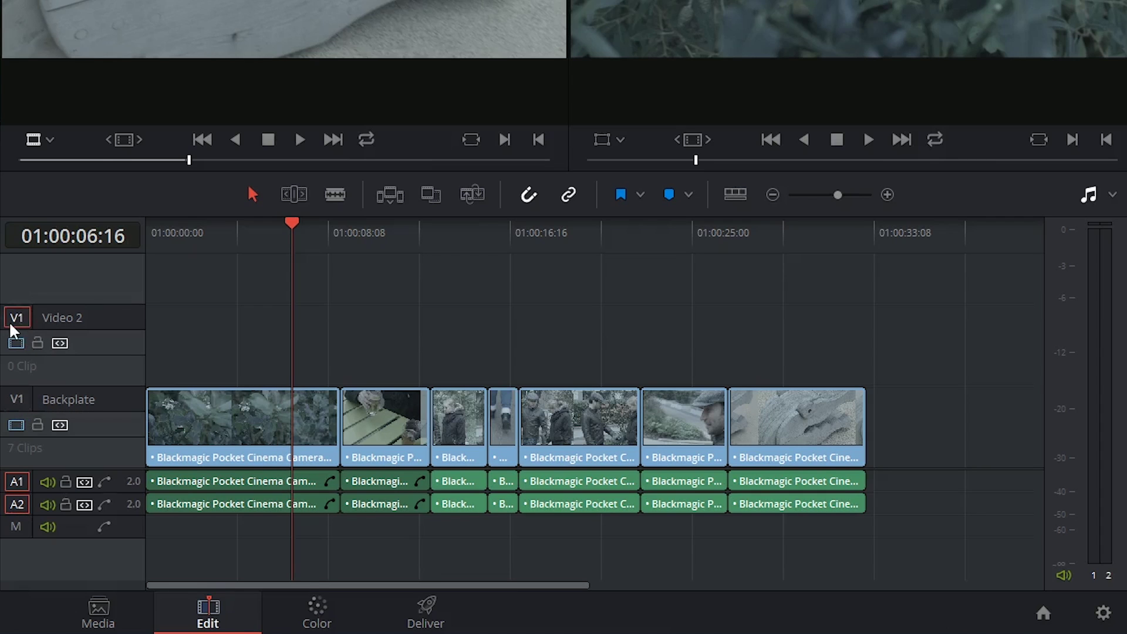
- Mark a source In/Out range and set a timeline In point at 01:00:07:06
key(space)
key(space)
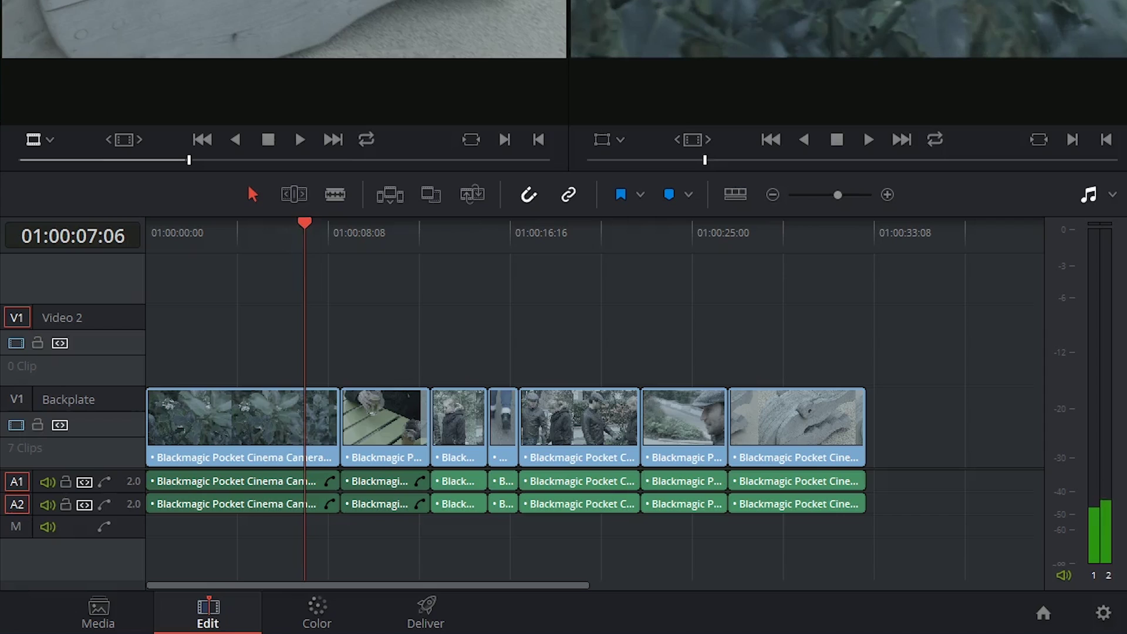
key(Home)
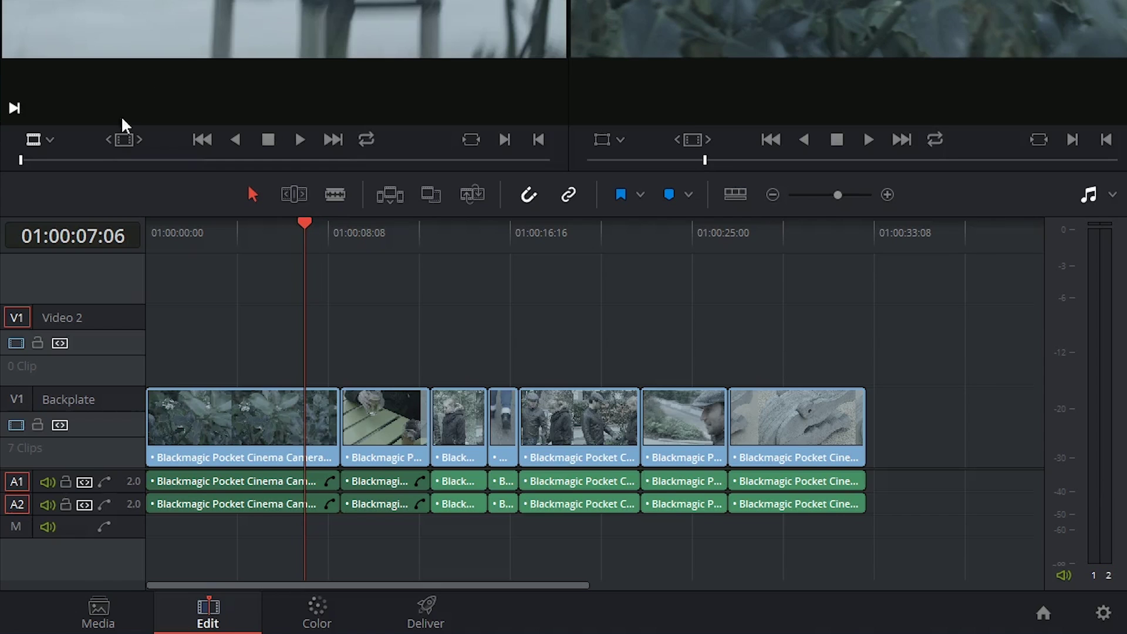
drag(91, 159, 97, 160)
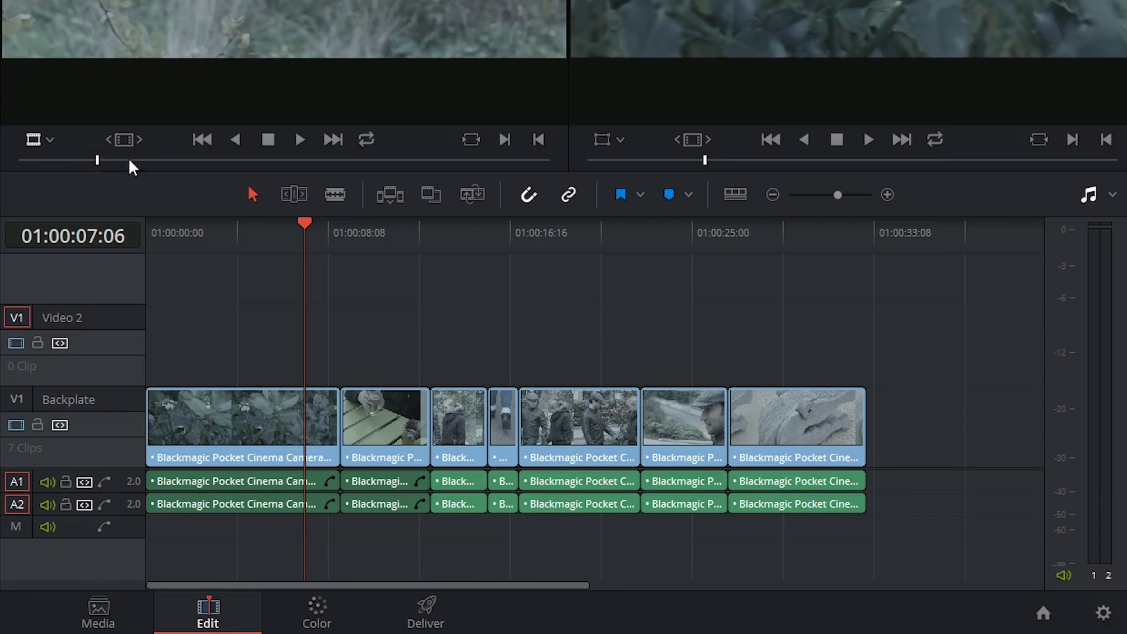
key(i)
click(277, 157)
key(o)
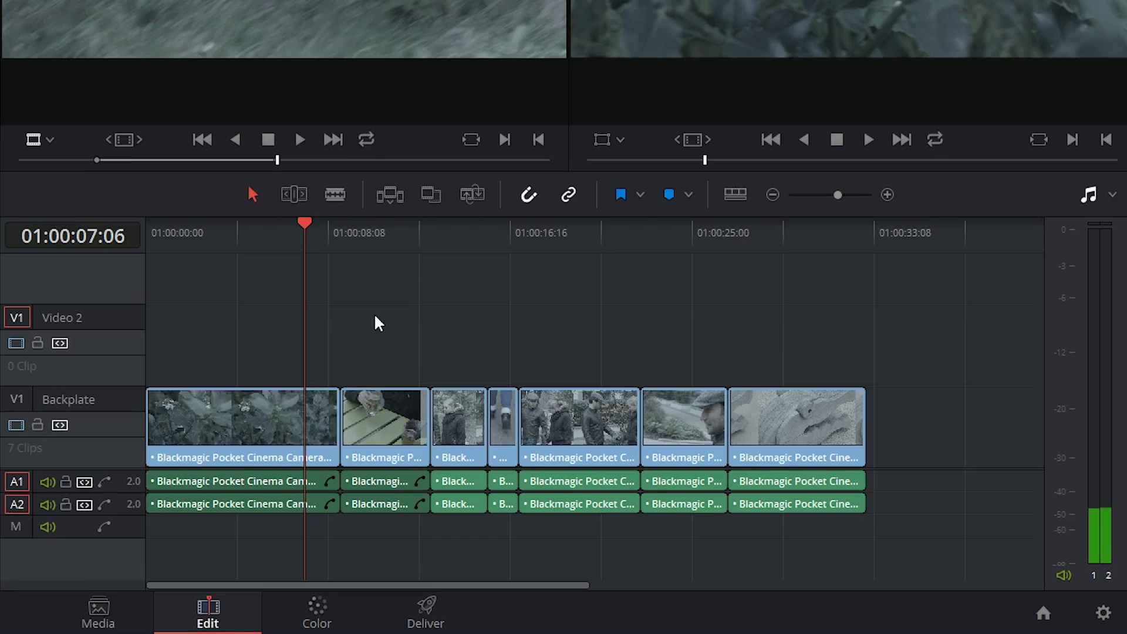
key(i)
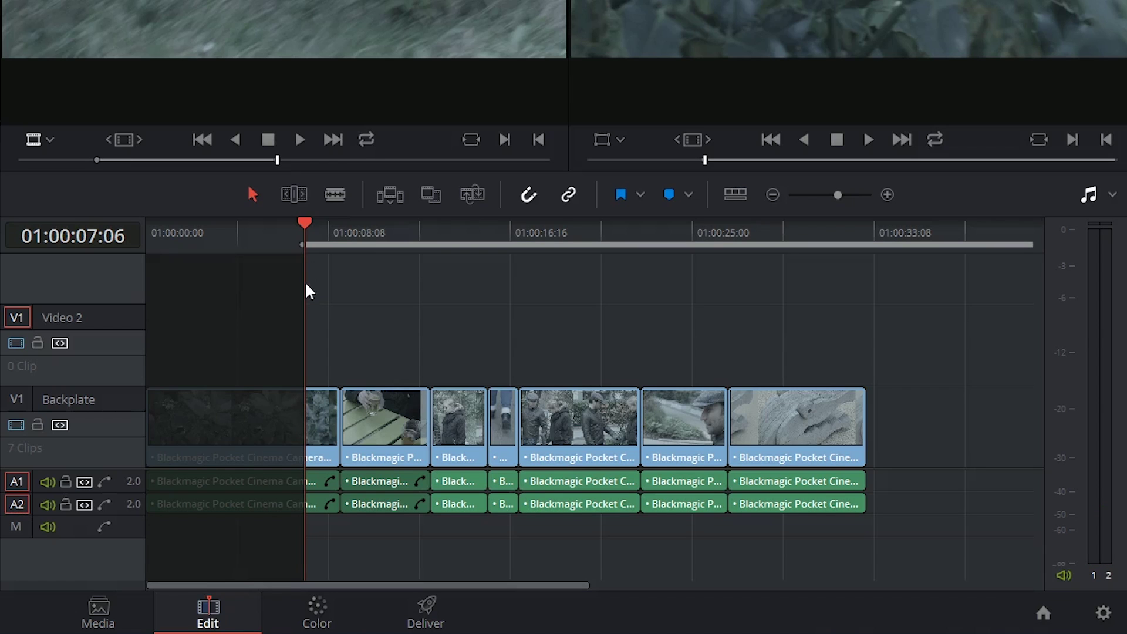
- Overwrite the marked range onto Video 2 at 01:00:07:06 and select it with its audio
click(431, 198)
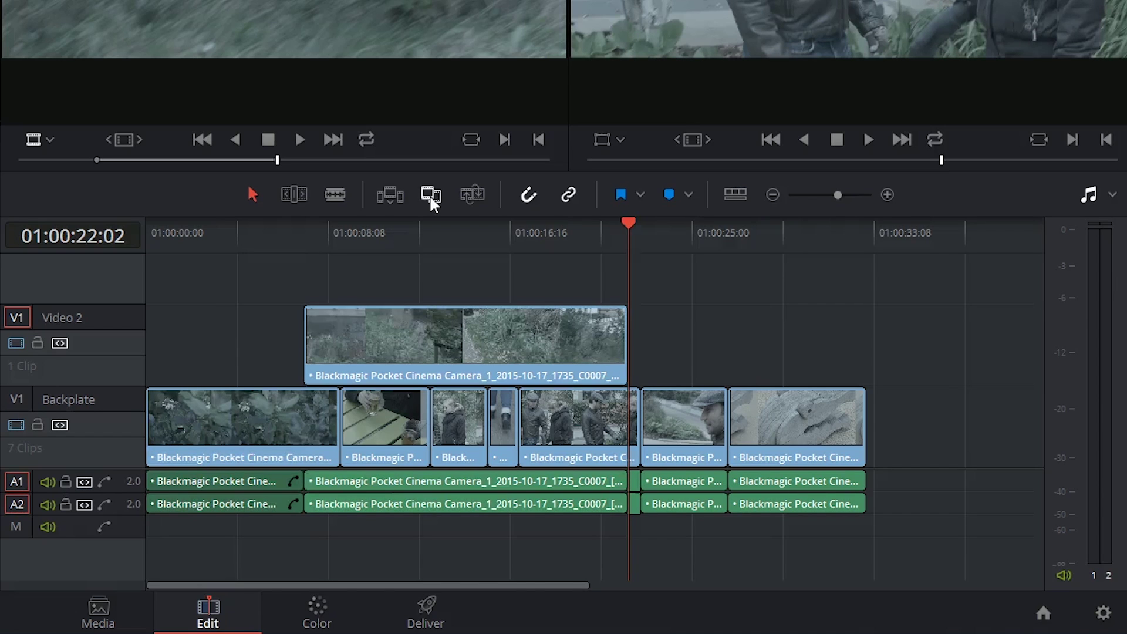
click(459, 347)
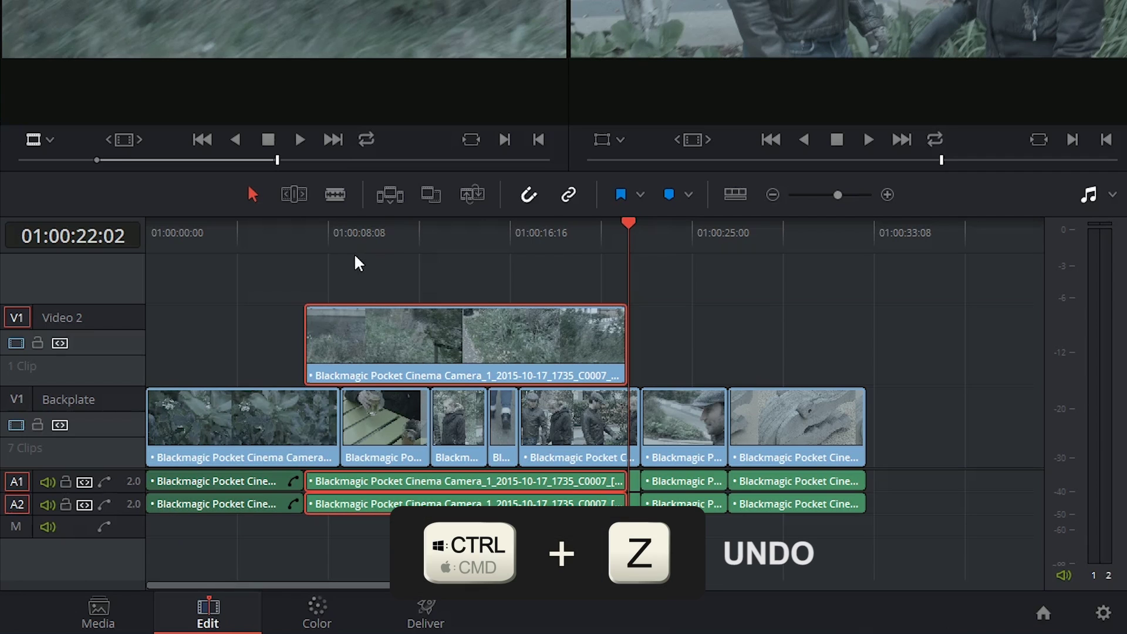
- Undo the overwrite and add two new stereo audio tracks
key(ctrl+z)
right_click(46, 546)
mouse_move(77, 561)
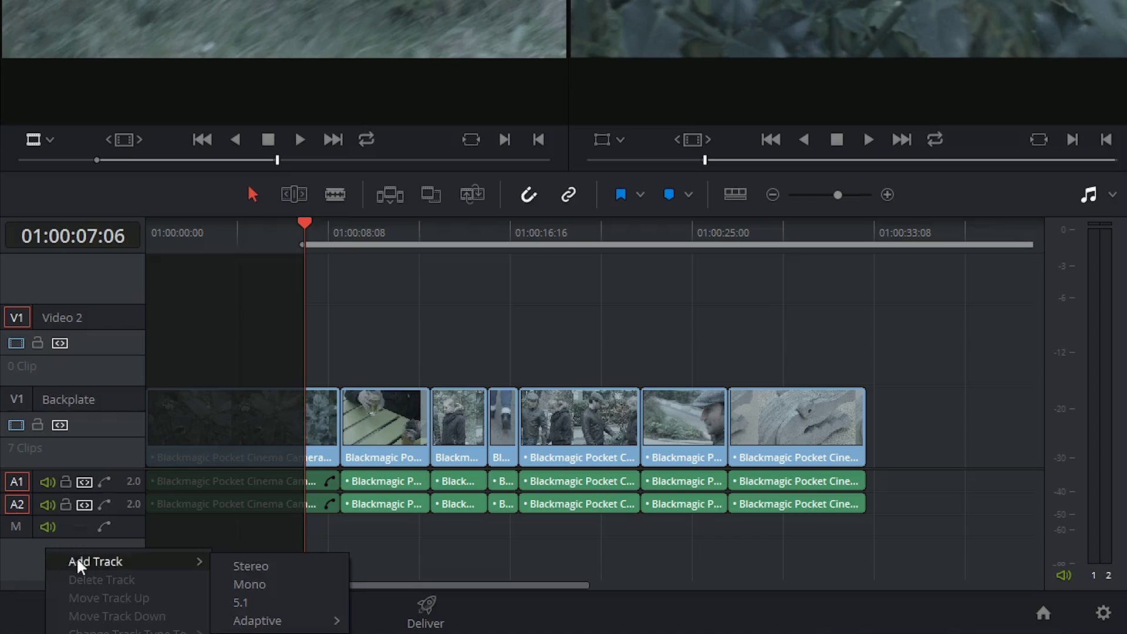
click(256, 567)
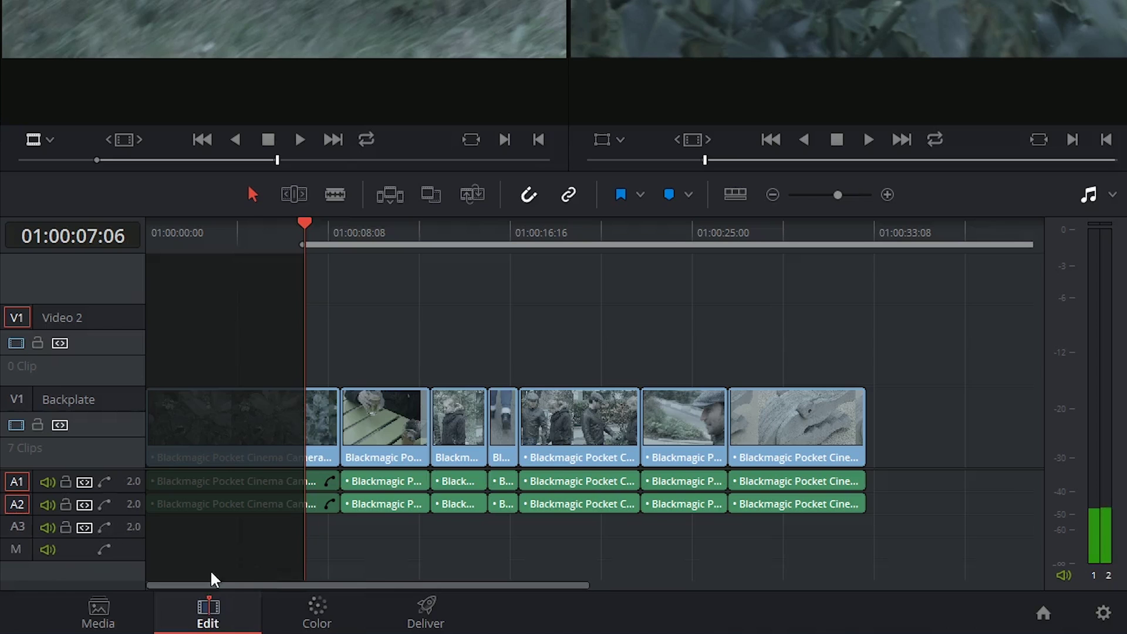
right_click(54, 566)
mouse_move(182, 463)
click(262, 463)
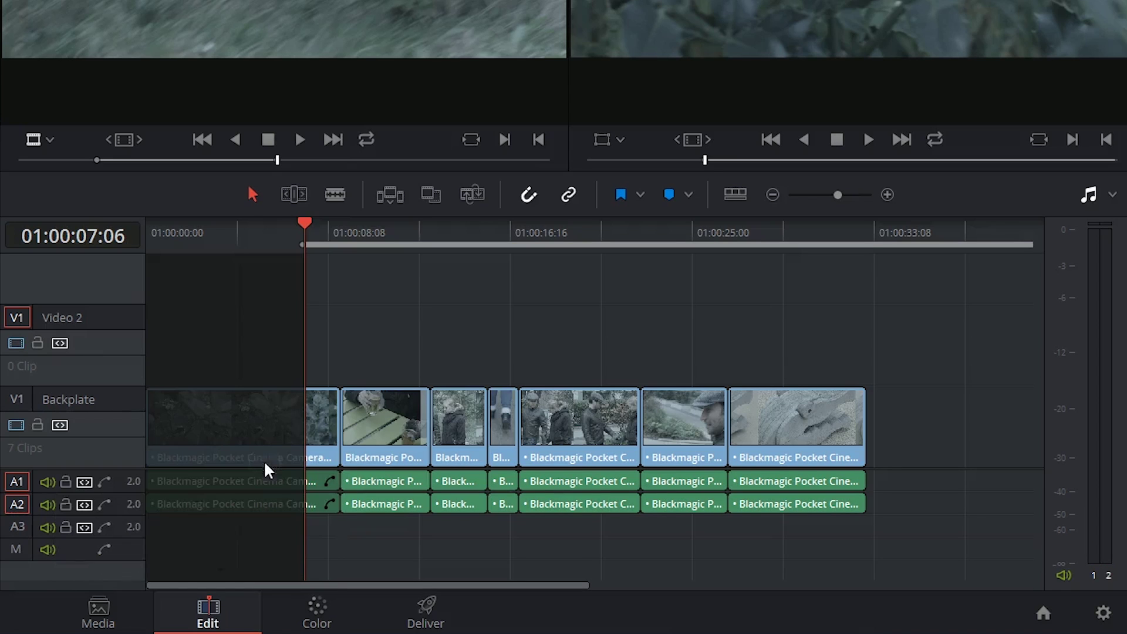
- Route source audio A1 to track A3 and A2 to track A4
click(14, 524)
click(35, 533)
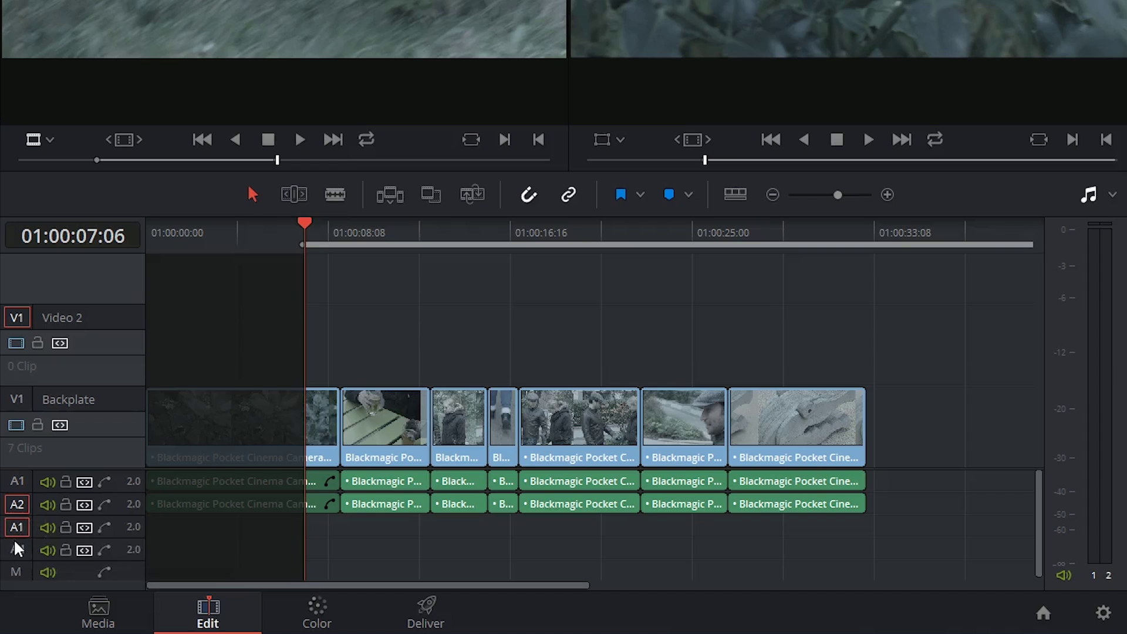
click(12, 544)
click(47, 571)
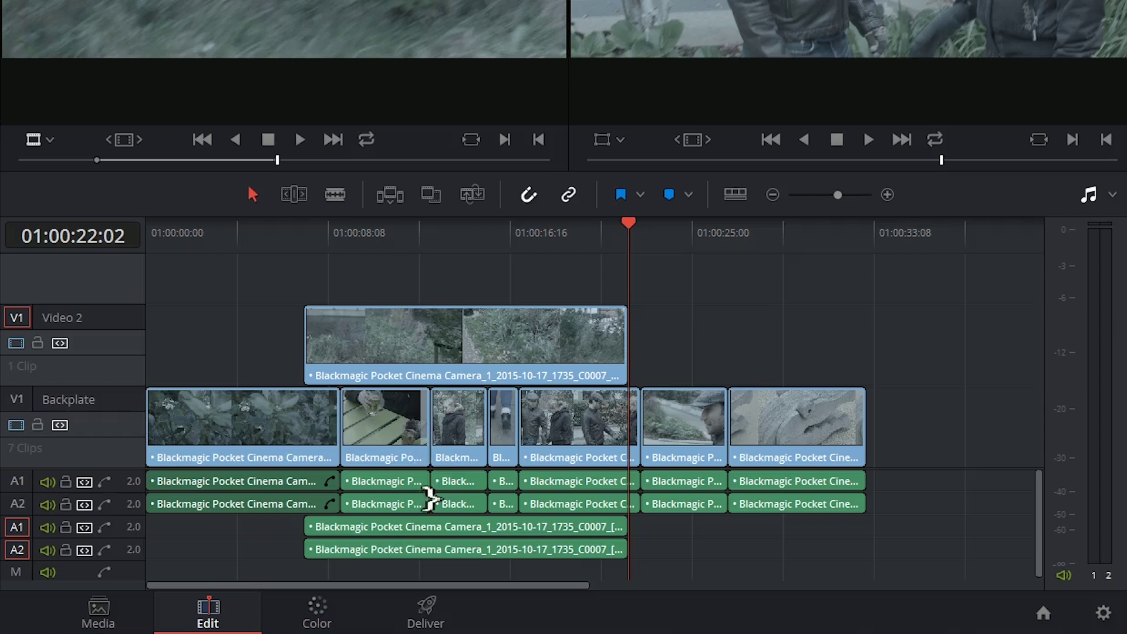
click(430, 233)
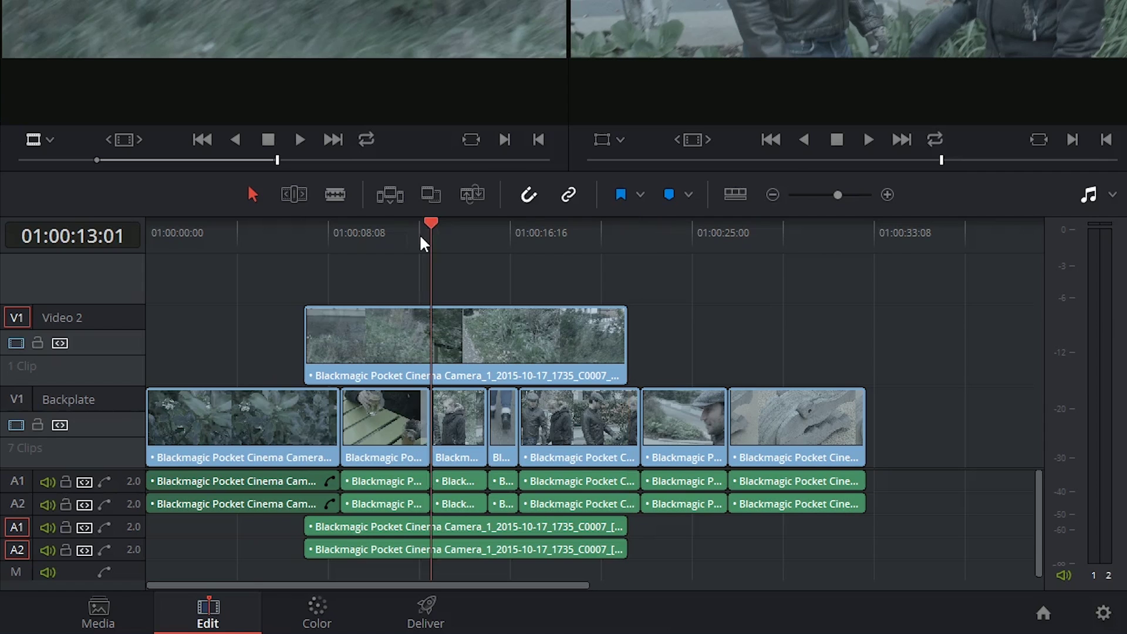
- Insert the short pavement walking shot at 01:00:02:06, pushing later clips right
drag(421, 240, 195, 258)
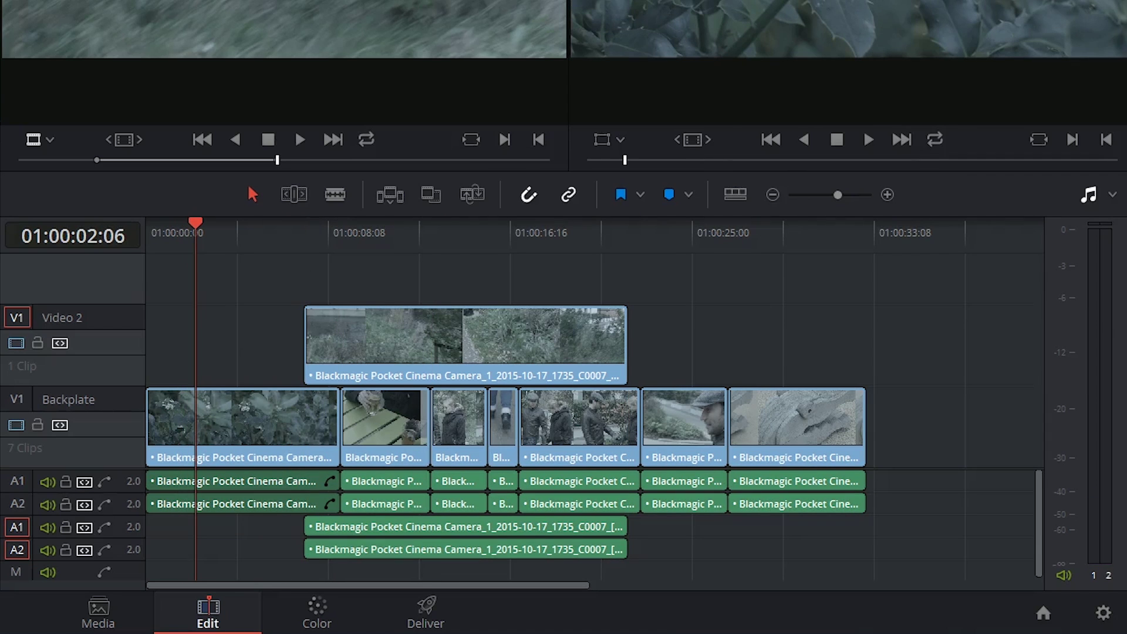
click(108, 157)
drag(108, 157, 151, 159)
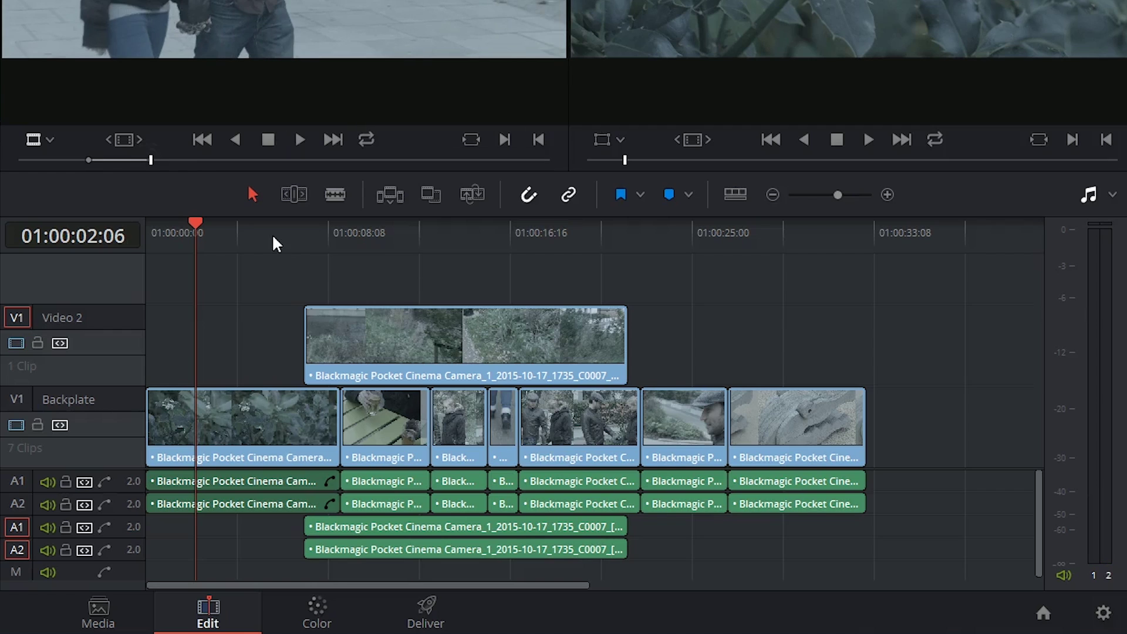
click(388, 194)
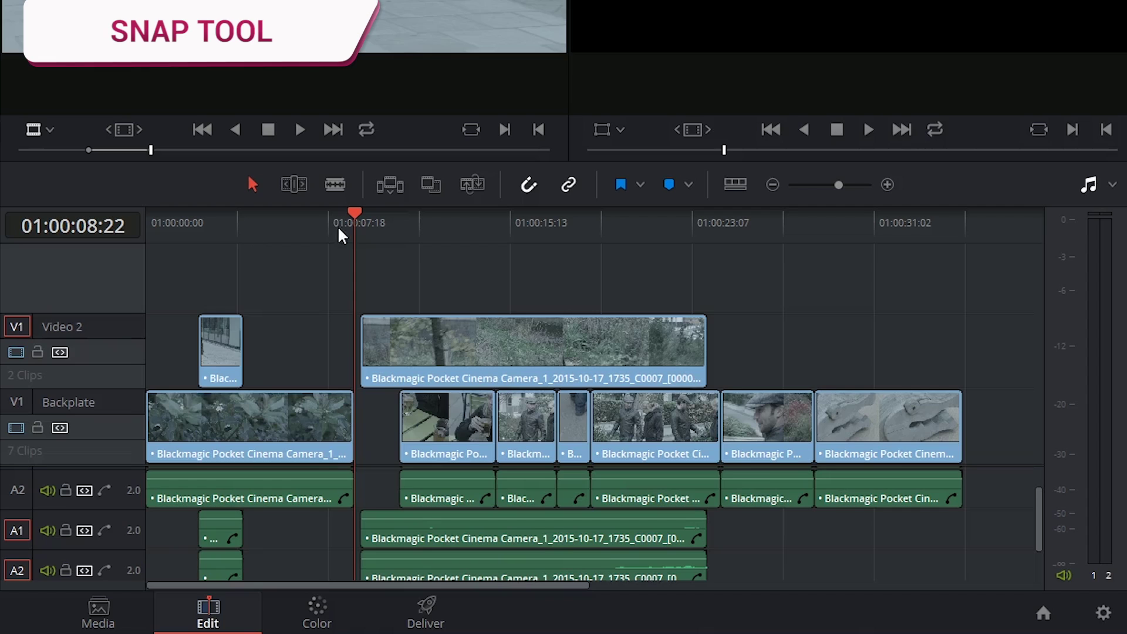
- Snap the playhead to clip edges and move the short Video 2 clip 01:20 later
click(330, 231)
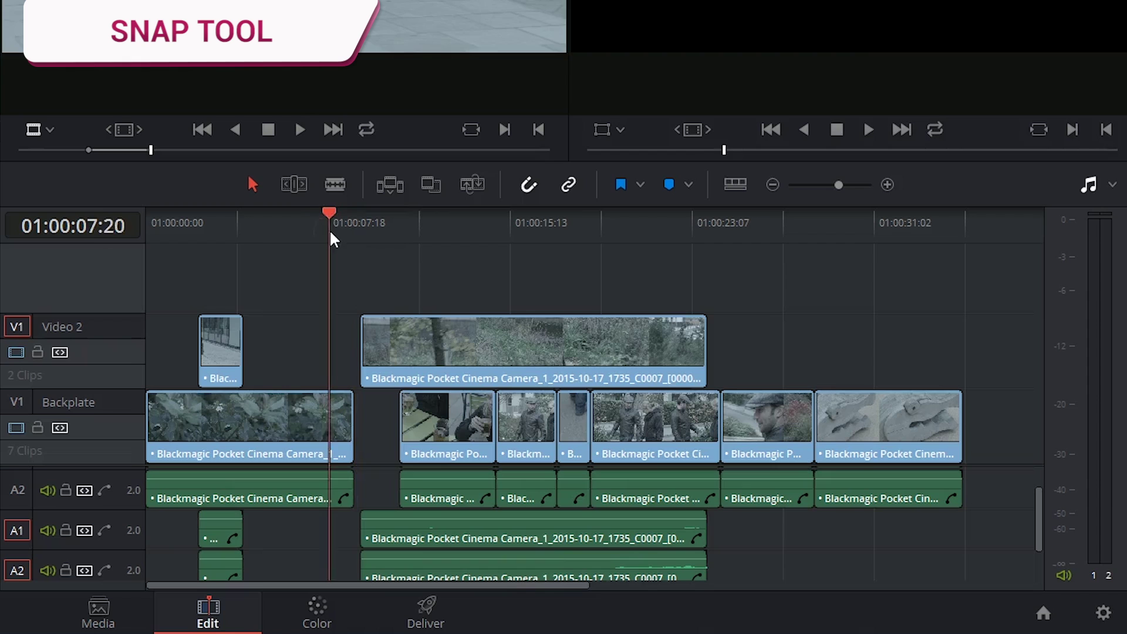
drag(329, 228, 306, 235)
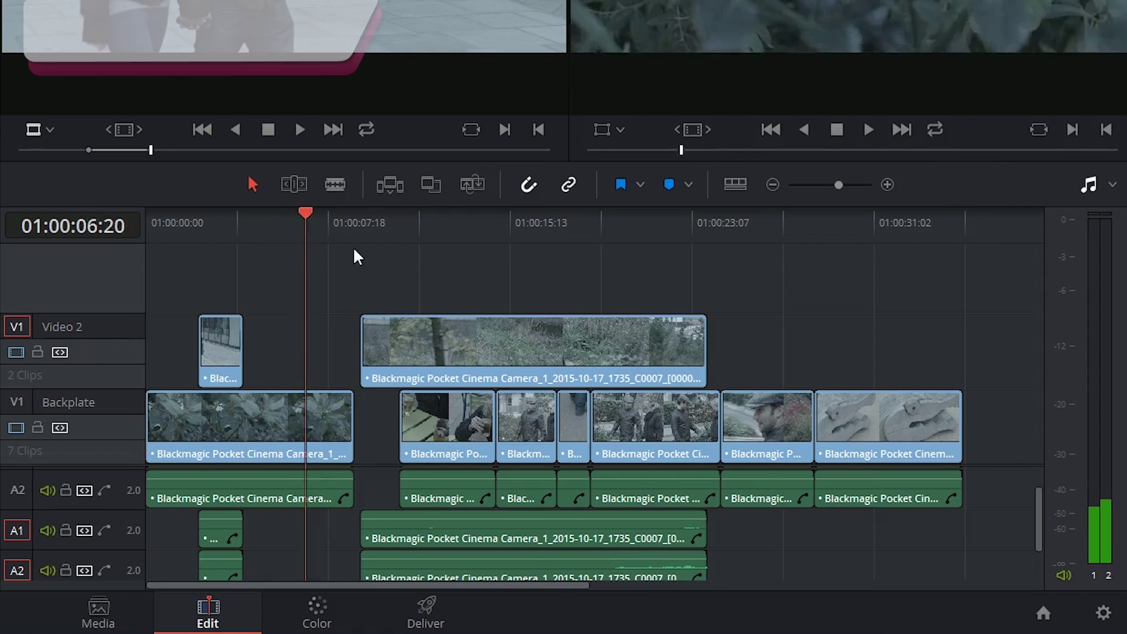
drag(415, 252, 400, 252)
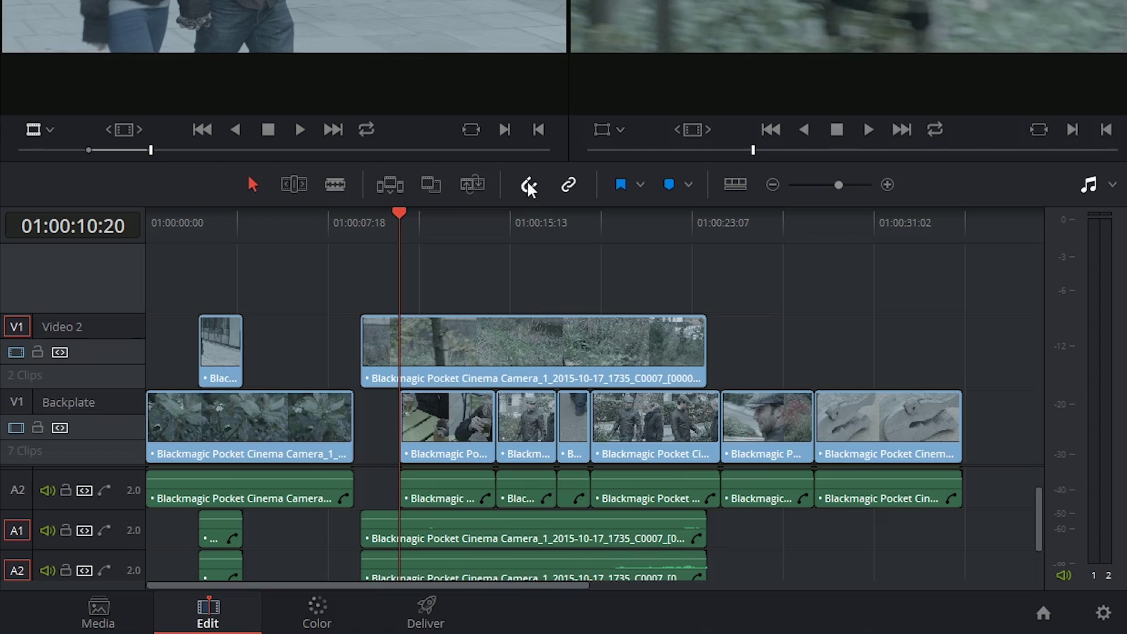
drag(410, 217, 395, 267)
drag(218, 334, 229, 381)
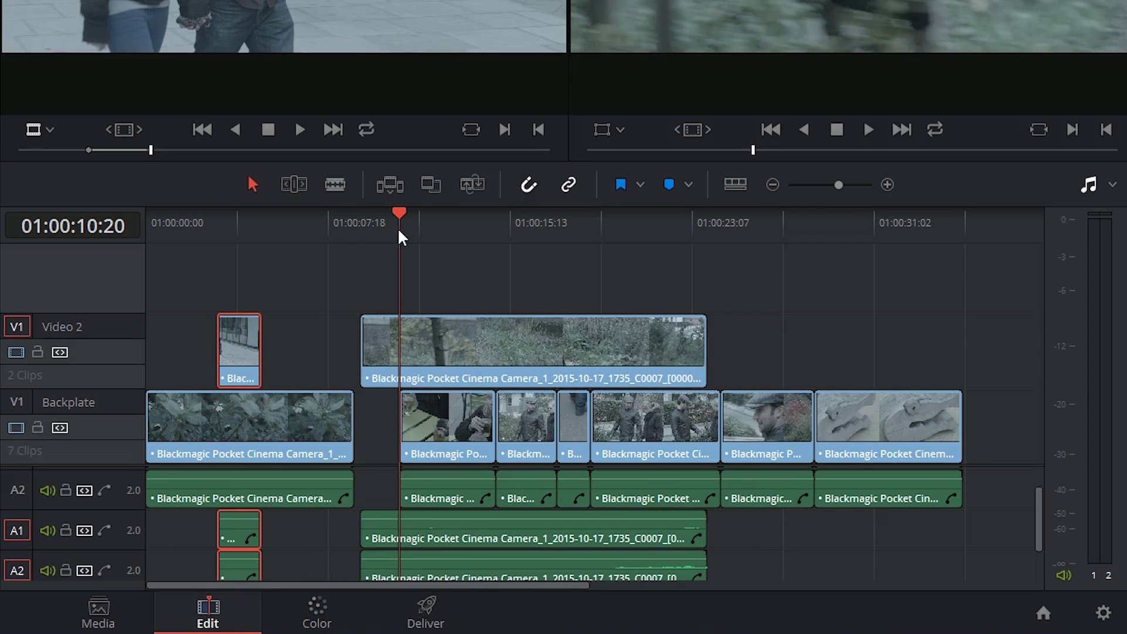
drag(396, 227, 286, 360)
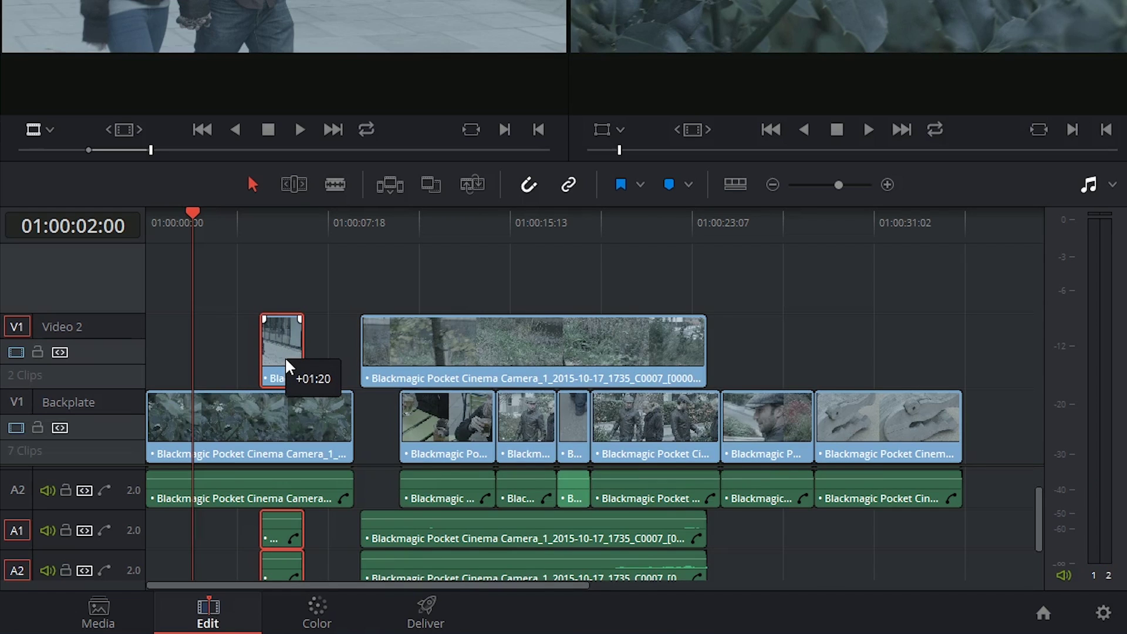
drag(285, 359, 285, 359)
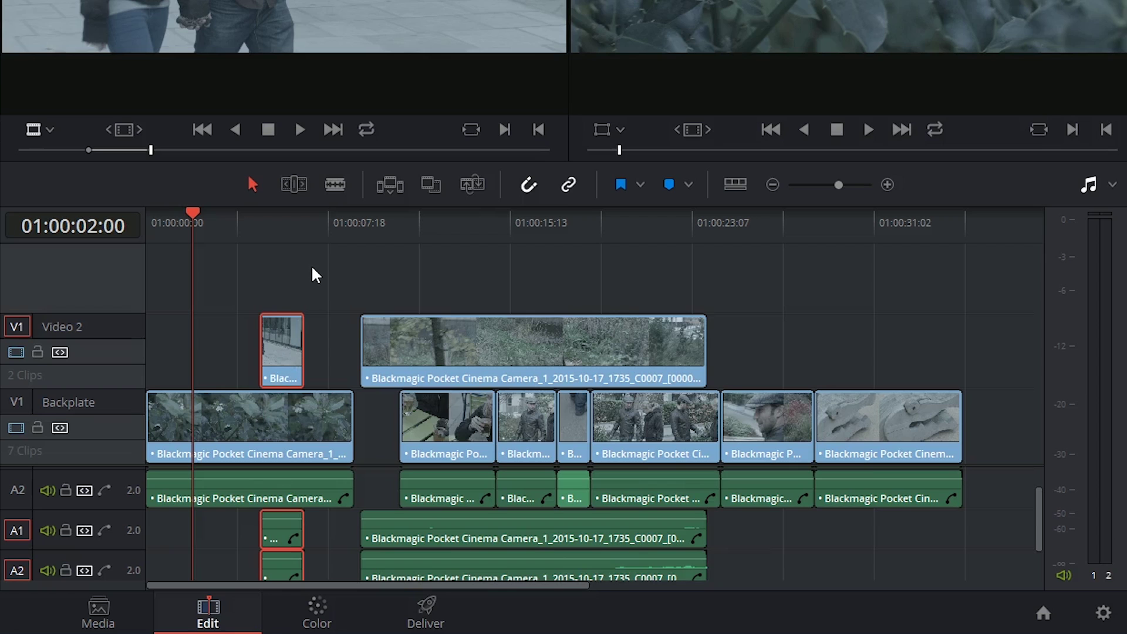
- Turn snapping off with N, test-move the short clip later, then undo the move
mouse_move(282, 363)
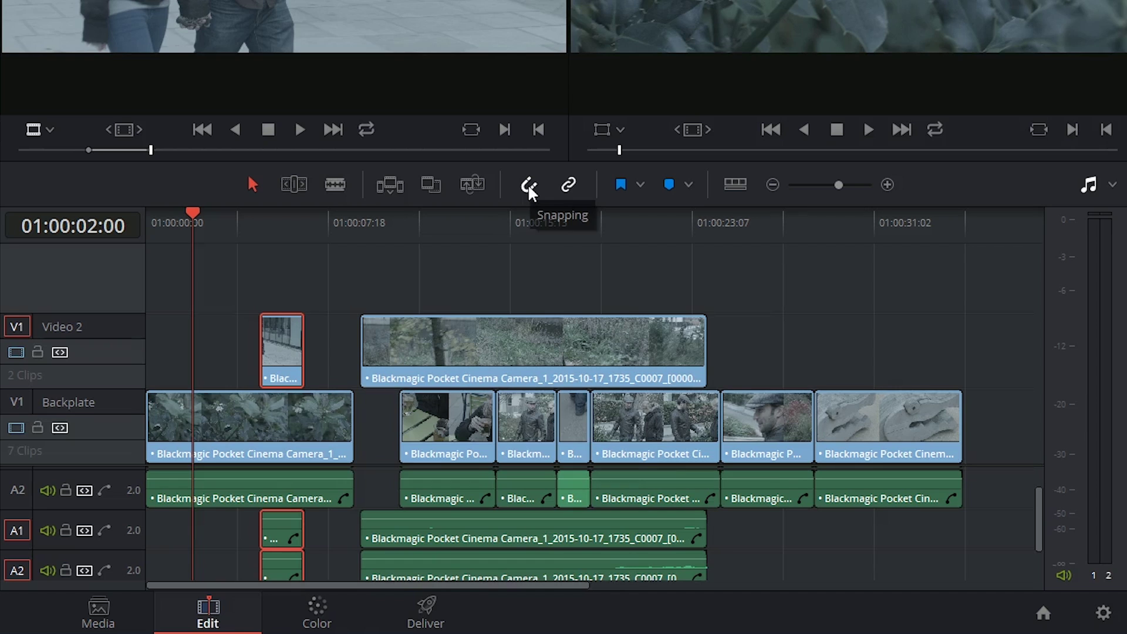
key(n)
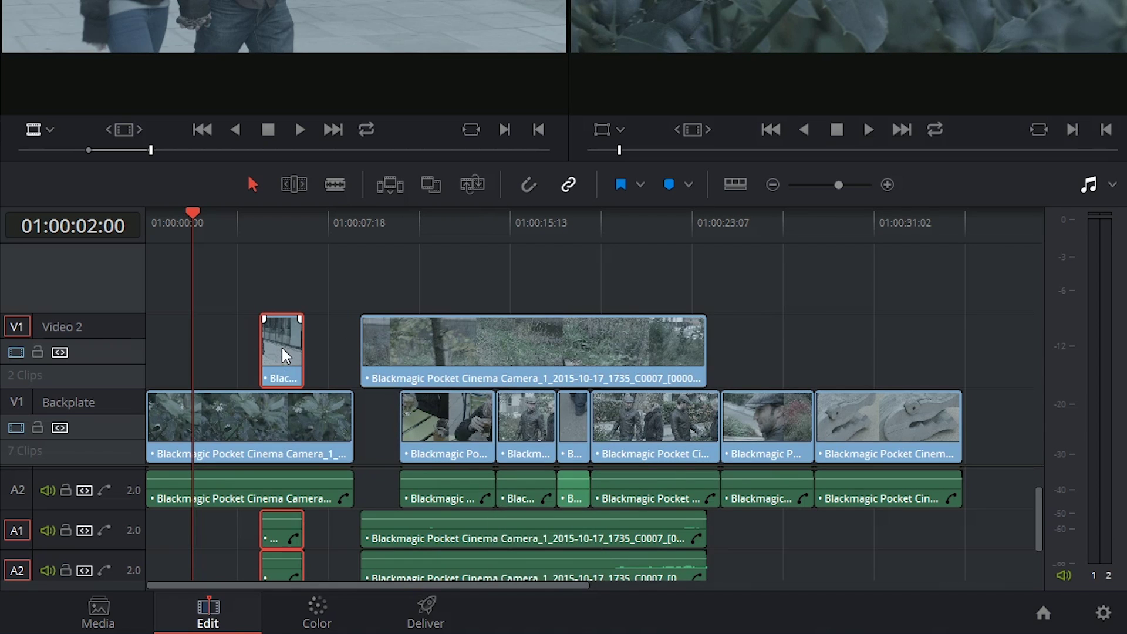
drag(281, 347, 351, 346)
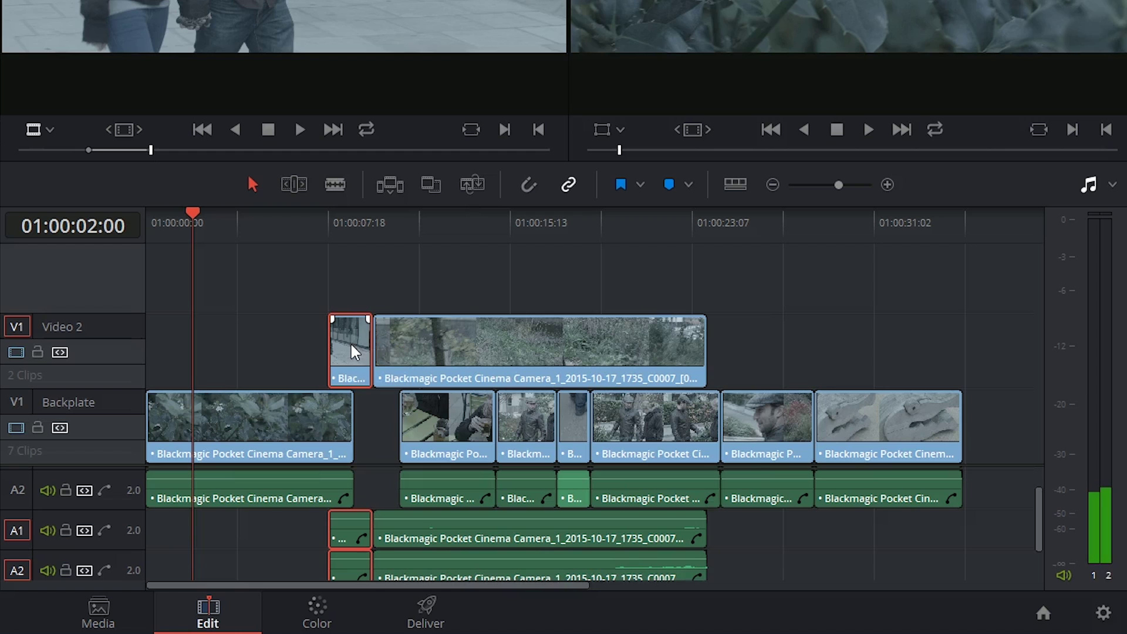
click(354, 376)
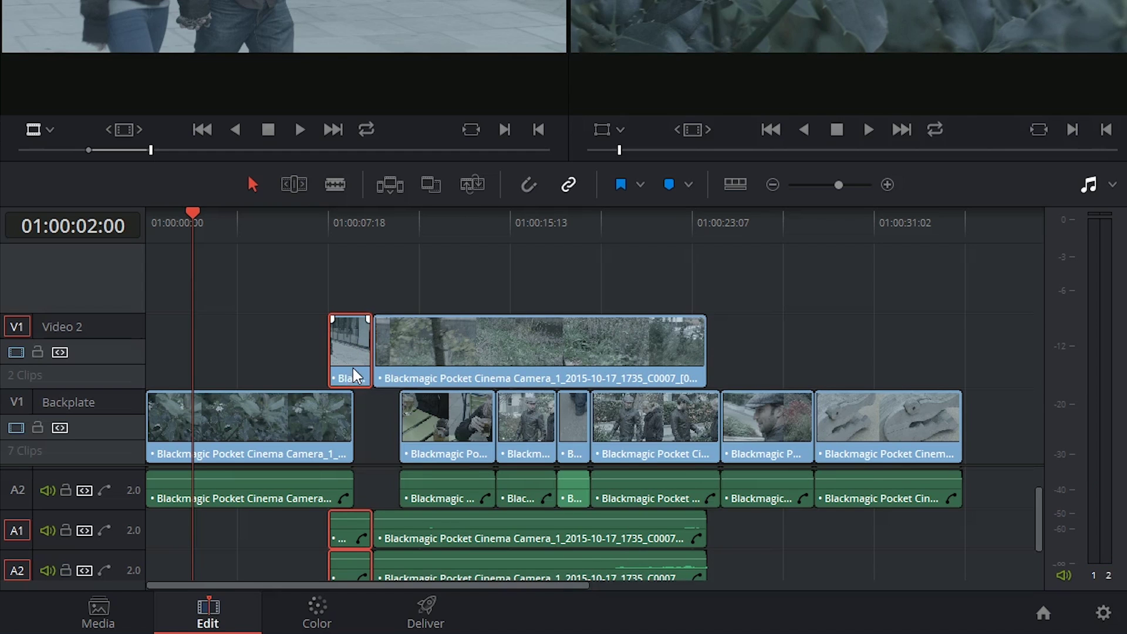
key(ctrl+z)
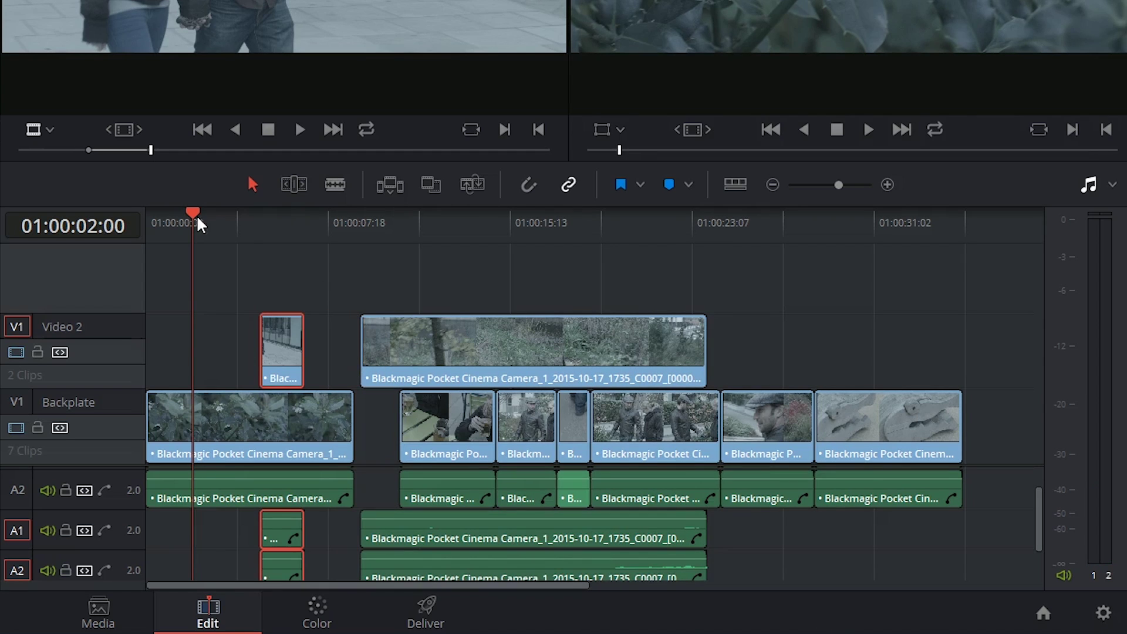